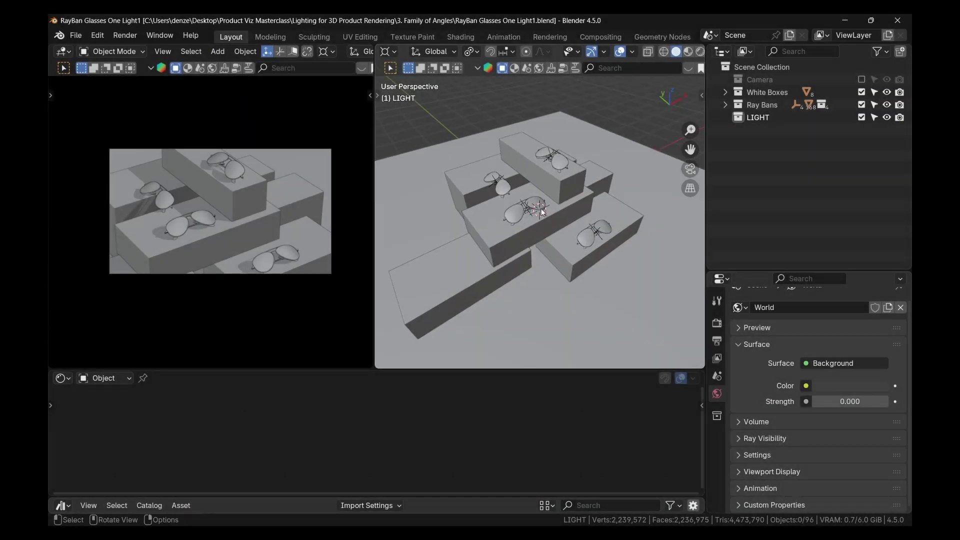
# Switch the camera viewport to Rendered shading, showing it black, and make LIGHT the active collection.
pyautogui.moveTo(542, 212)
pyautogui.mouseDown(button='middle')
pyautogui.moveTo(503, 206)
pyautogui.moveTo(548, 204)
pyautogui.mouseUp(button='middle')
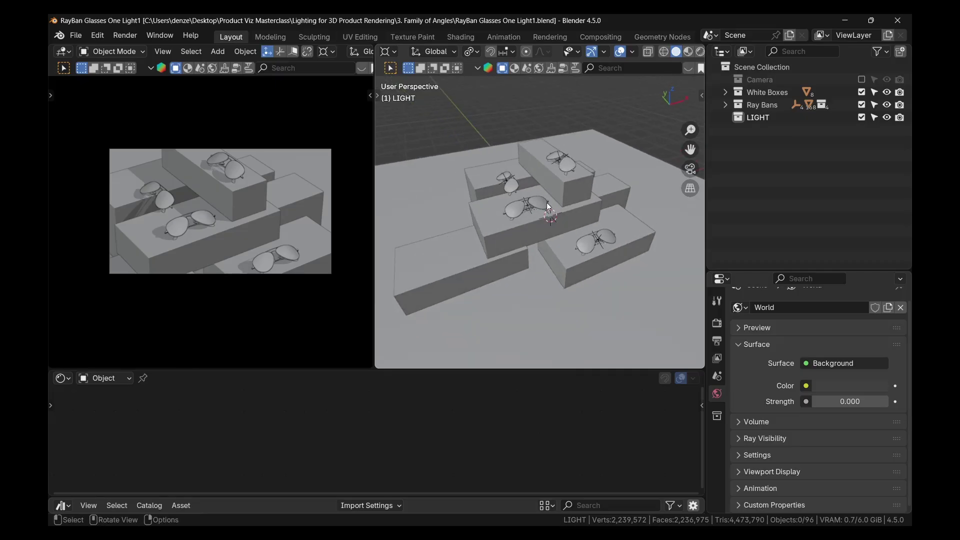
pyautogui.click(570, 188)
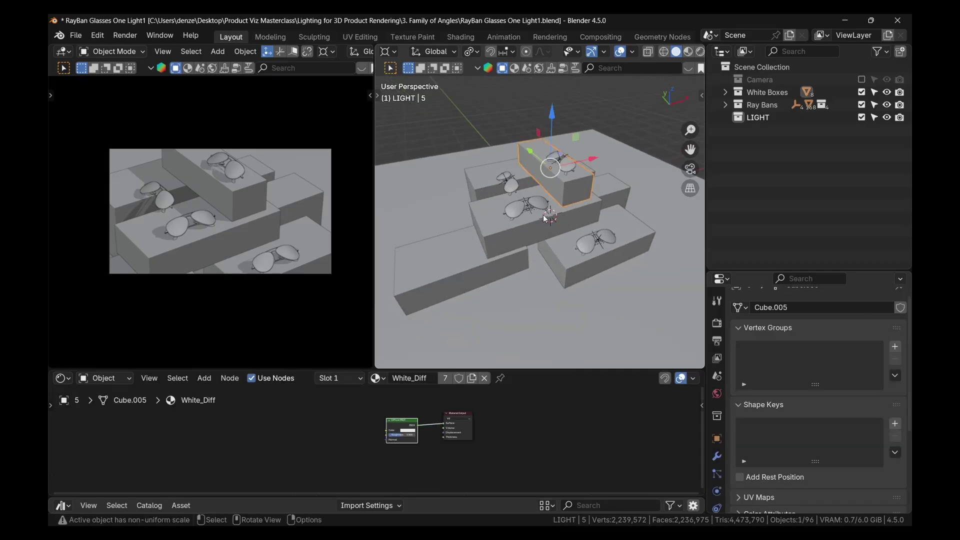
pyautogui.moveTo(539, 226); pyautogui.dragTo(537, 218, button='middle')
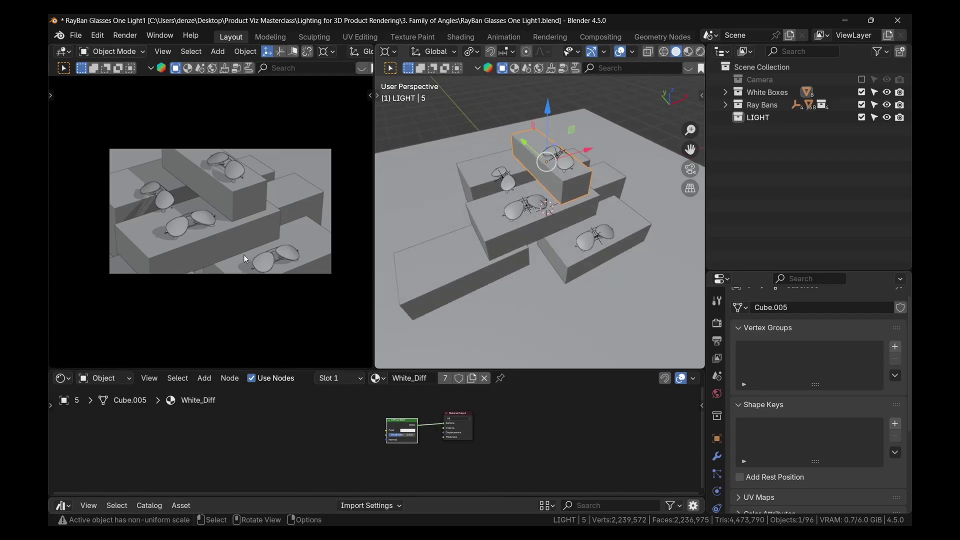
pyautogui.press('z')
pyautogui.click(256, 188)
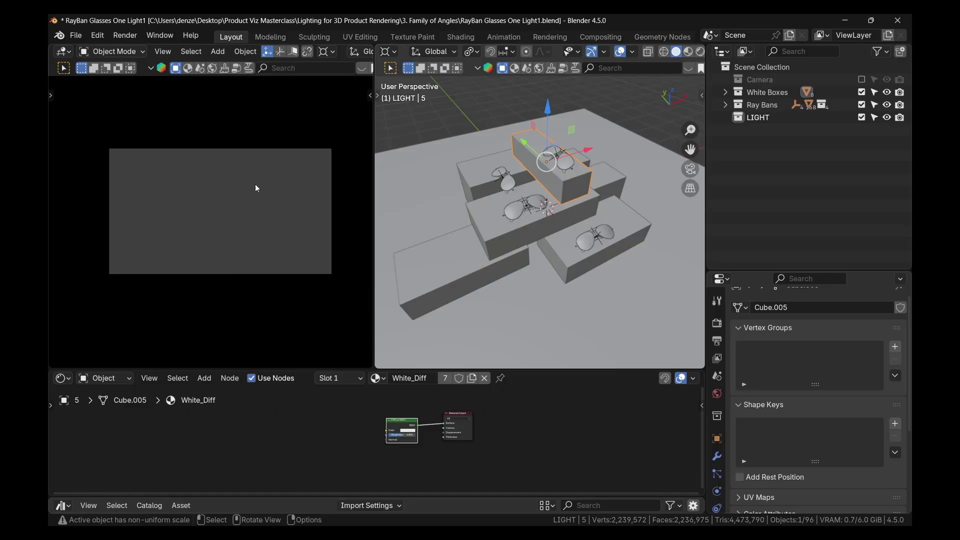
pyautogui.click(760, 118)
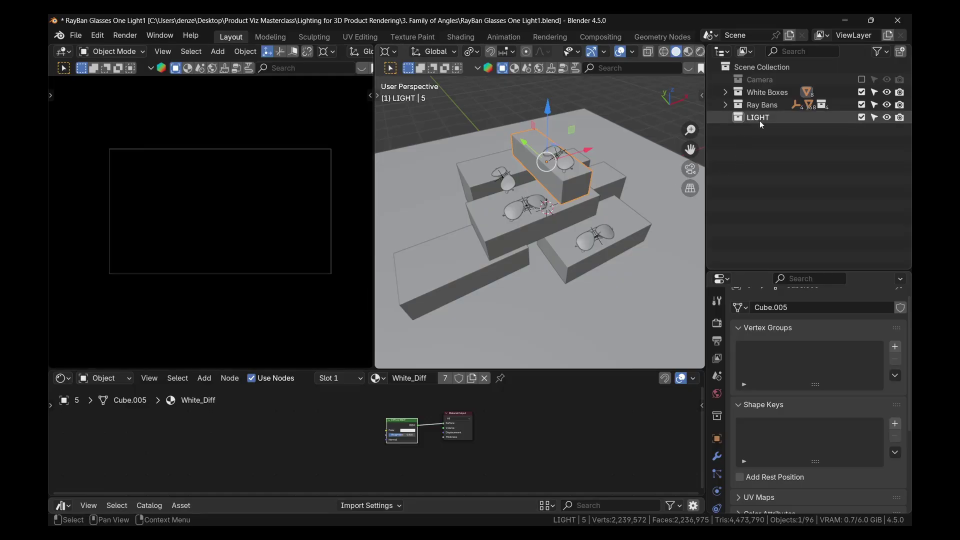
# Add an area light and move it straight up above the boxes.
pyautogui.hotkey('shift', 'a')
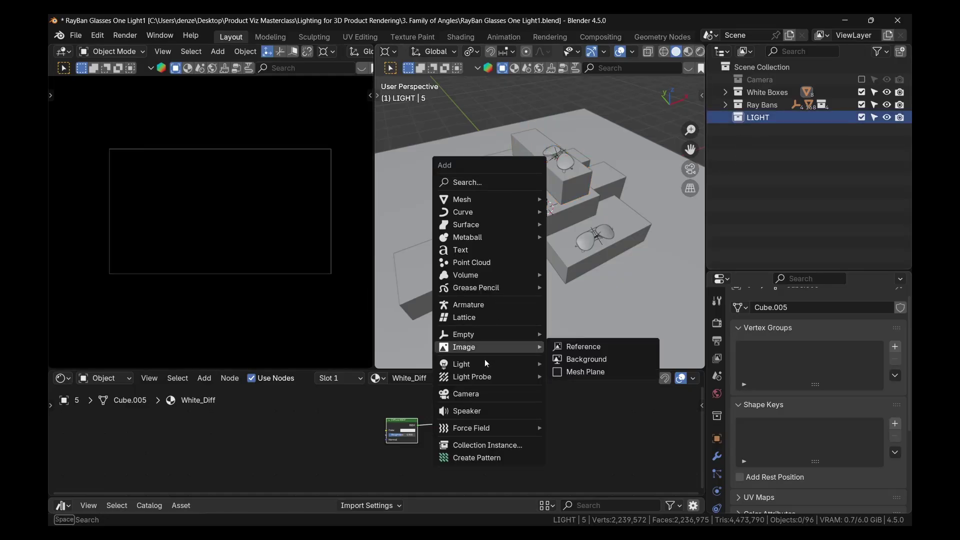
pyautogui.moveTo(480, 364)
pyautogui.click(575, 404)
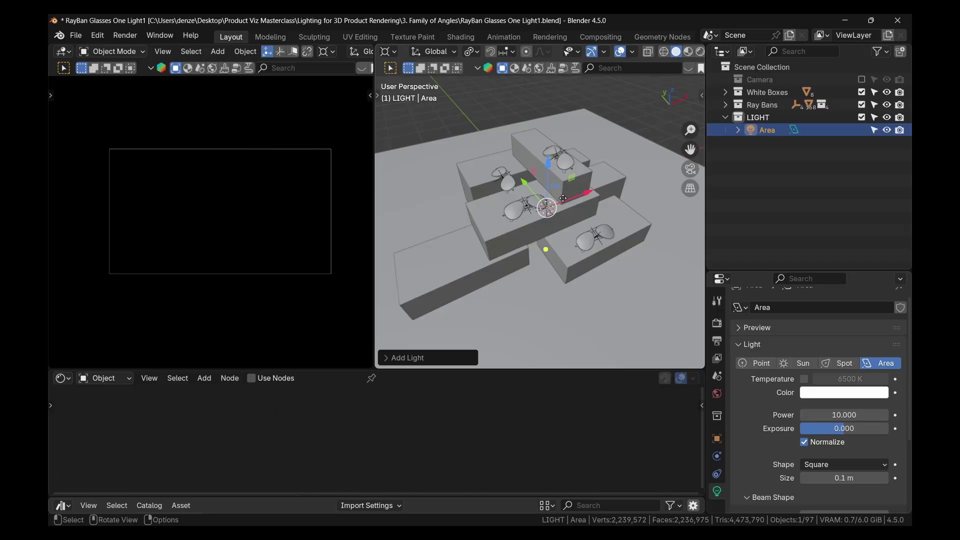
pyautogui.moveTo(588, 235); pyautogui.dragTo(559, 166, button='middle')
pyautogui.press('g')
pyautogui.press('z')
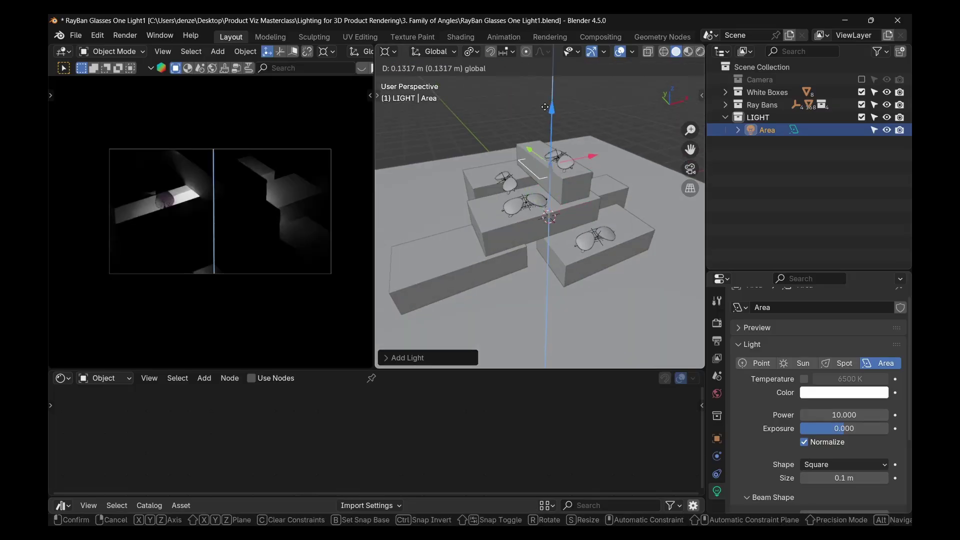
pyautogui.click(550, 80)
# Set the area light's size to 0.5 m and lift it higher above the boxes.
pyautogui.scroll(-3, 839, 433)
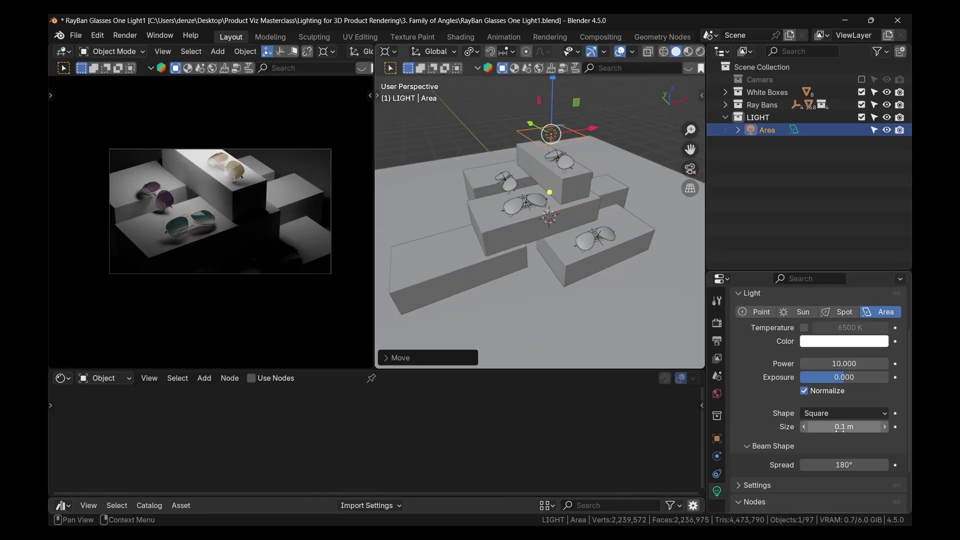
pyautogui.click(841, 429)
pyautogui.write('0.5')
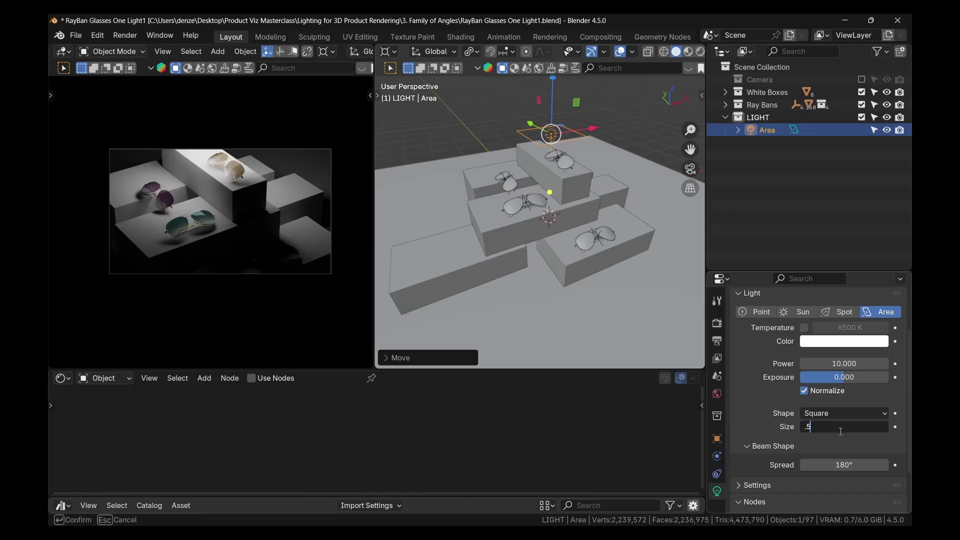
pyautogui.press('Return')
pyautogui.scroll(-3, 587, 210)
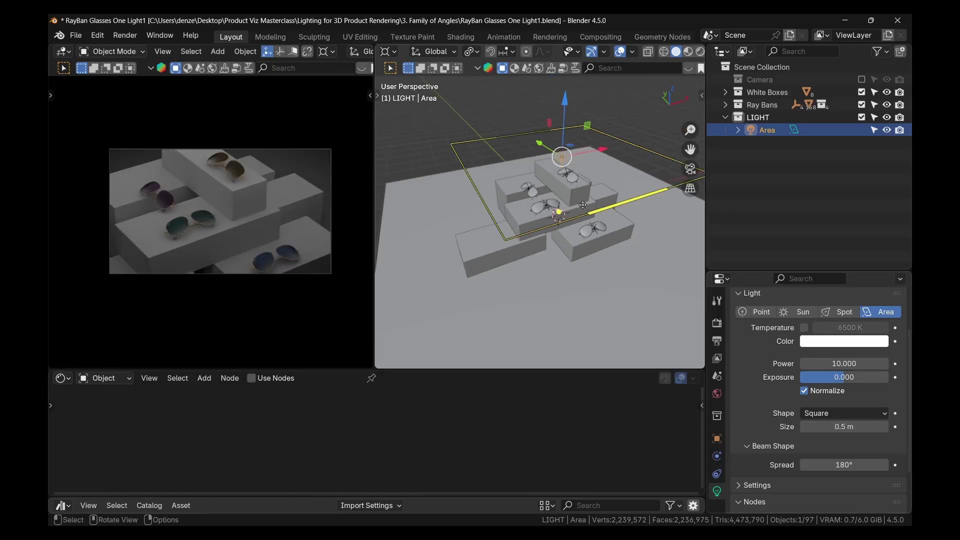
pyautogui.moveTo(587, 211); pyautogui.dragTo(560, 145, button='middle')
pyautogui.moveTo(554, 131); pyautogui.dragTo(554, 105)
pyautogui.moveTo(577, 181); pyautogui.dragTo(551, 228, button='middle')
# Show the main viewport in Rendered shading and set the area light's power to 200.
pyautogui.press('z')
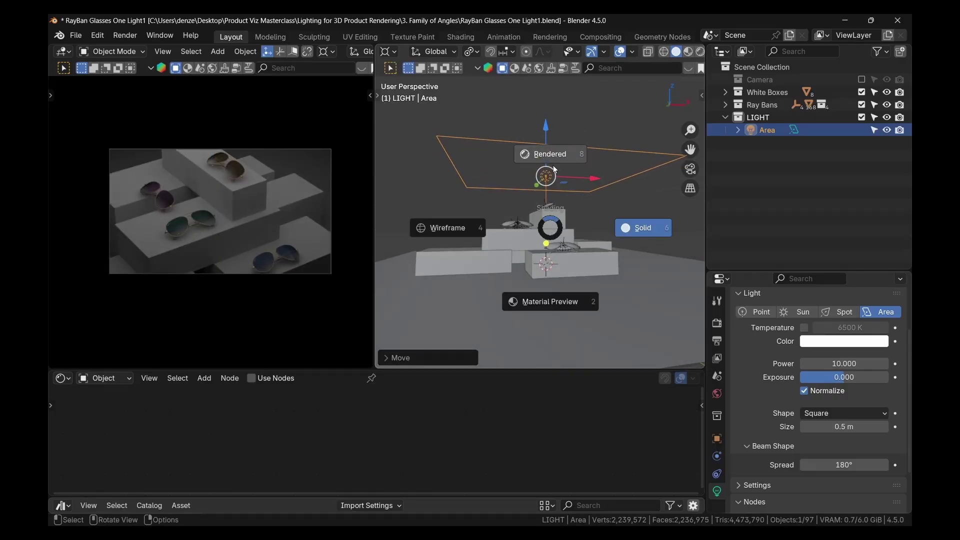
pyautogui.click(554, 171)
pyautogui.click(717, 492)
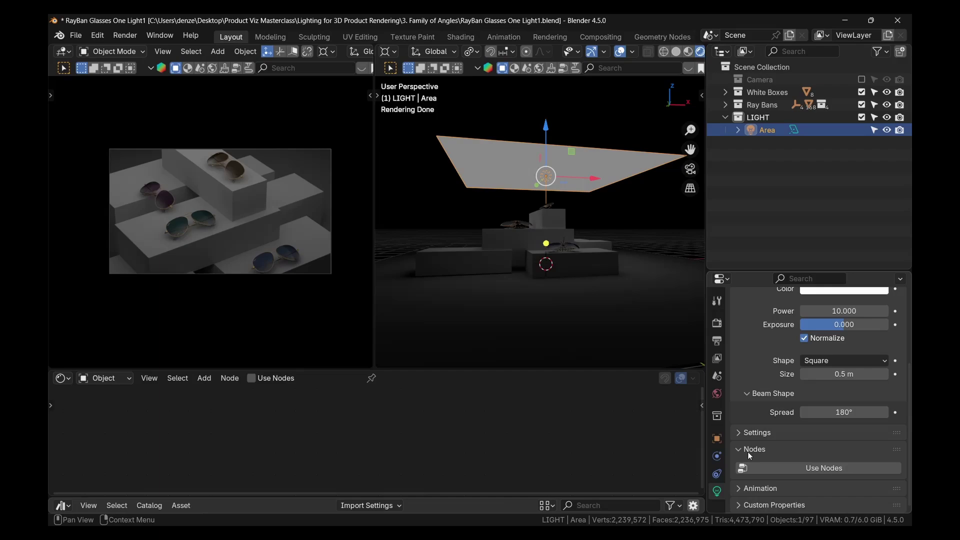
pyautogui.click(837, 361)
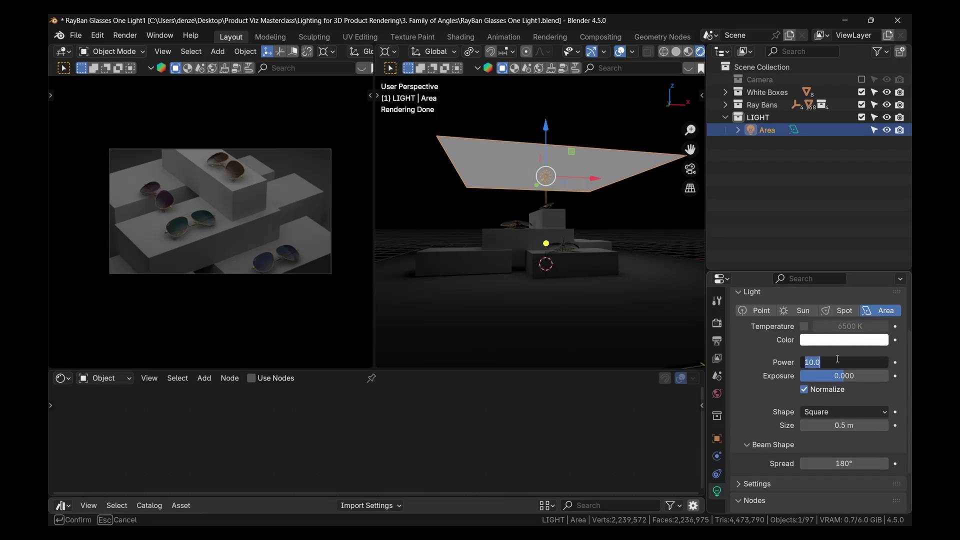
pyautogui.write('200')
pyautogui.press('Return')
pyautogui.moveTo(523, 209); pyautogui.dragTo(446, 232, button='middle')
pyautogui.scroll(3, 446, 231)
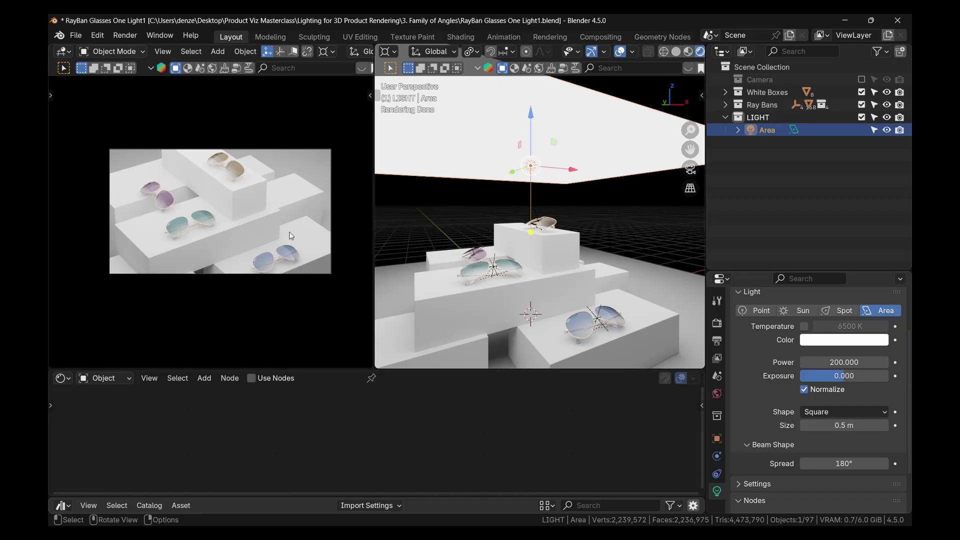
pyautogui.moveTo(515, 245)
pyautogui.mouseDown(button='middle')
pyautogui.moveTo(526, 259)
pyautogui.moveTo(524, 247)
pyautogui.mouseUp(button='middle')
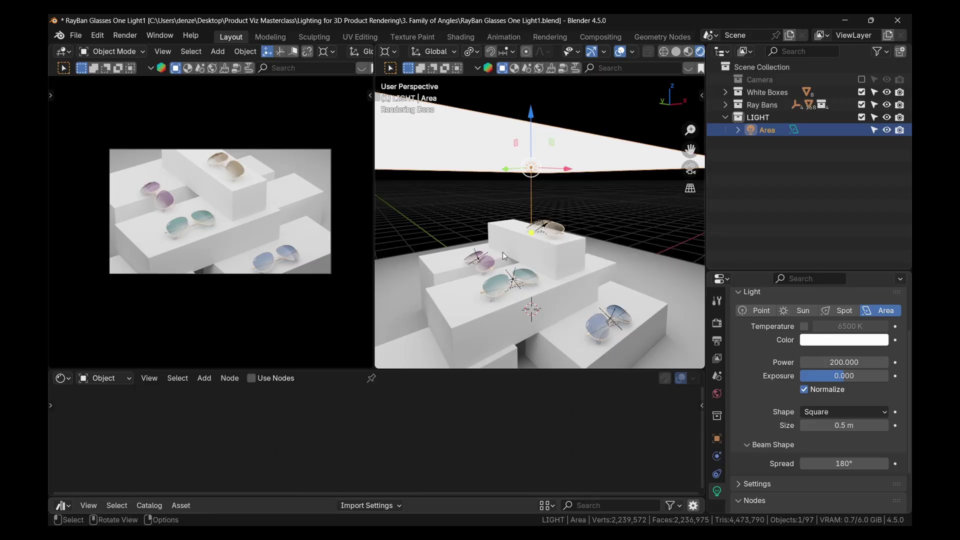
pyautogui.moveTo(502, 252); pyautogui.dragTo(521, 229, button='middle')
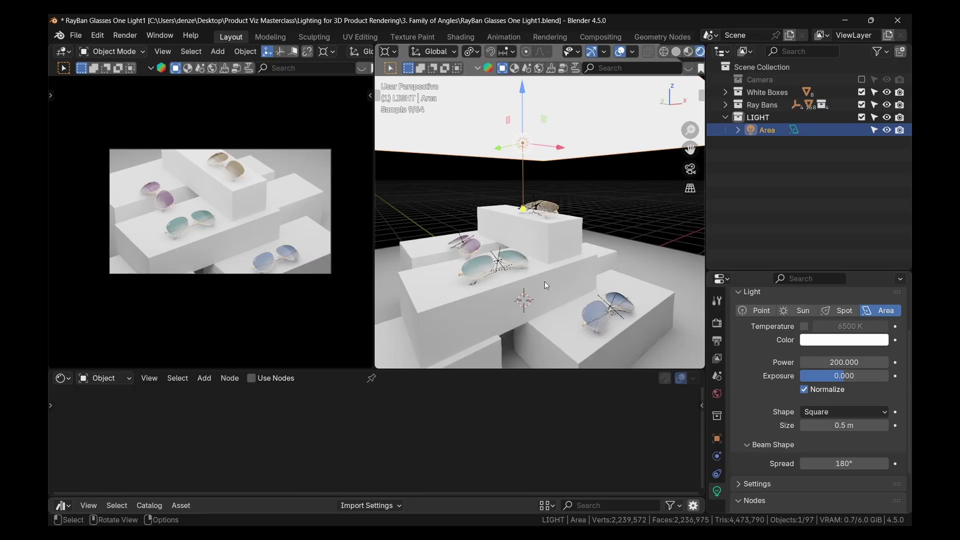
pyautogui.click(547, 296)
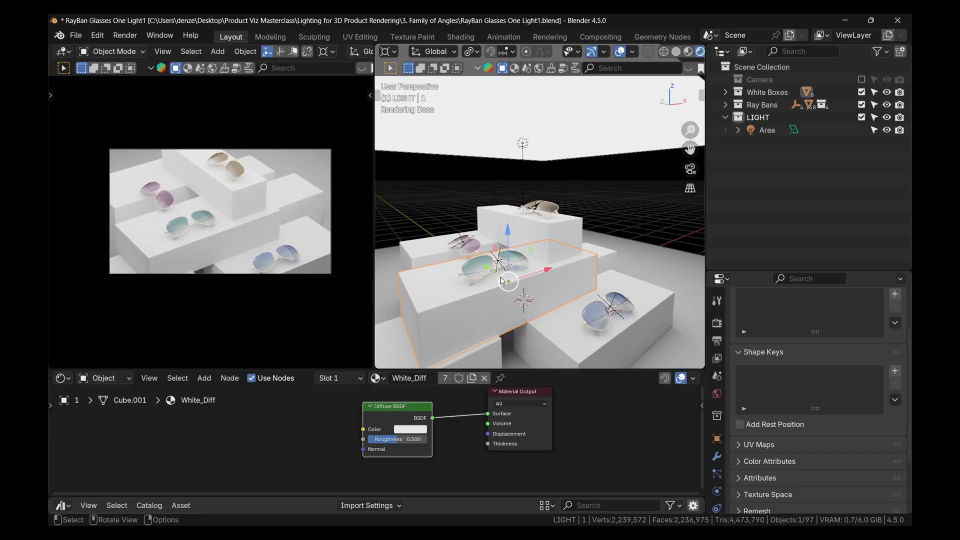
pyautogui.moveTo(553, 300); pyautogui.dragTo(478, 266, button='middle')
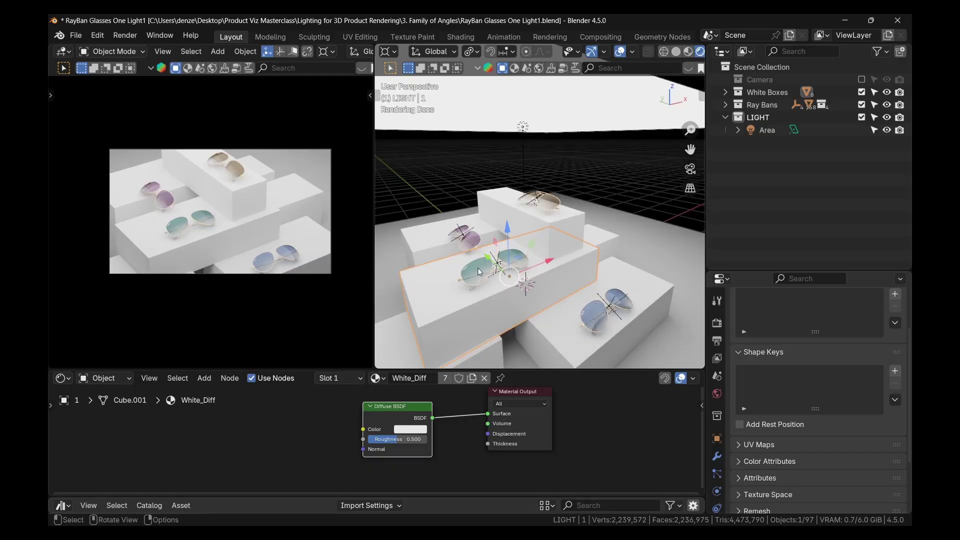
pyautogui.click(478, 268)
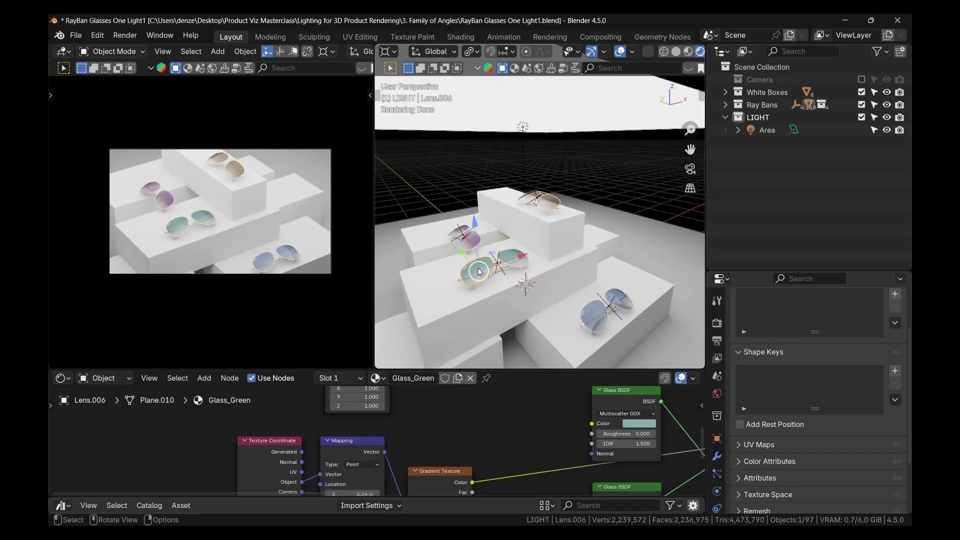
pyautogui.click(503, 299)
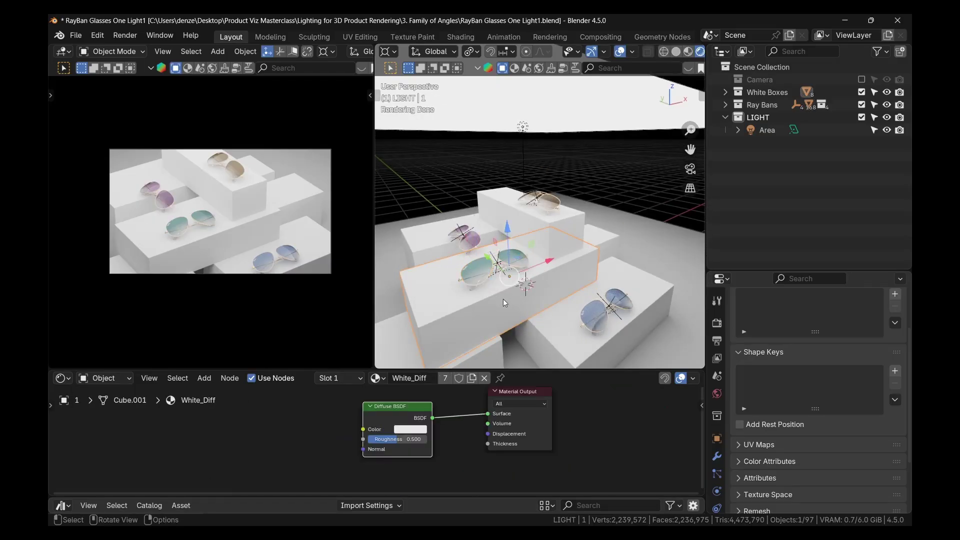
pyautogui.click(549, 122)
# Switch the main viewport back to Solid shading.
pyautogui.scroll(-6, 539, 184)
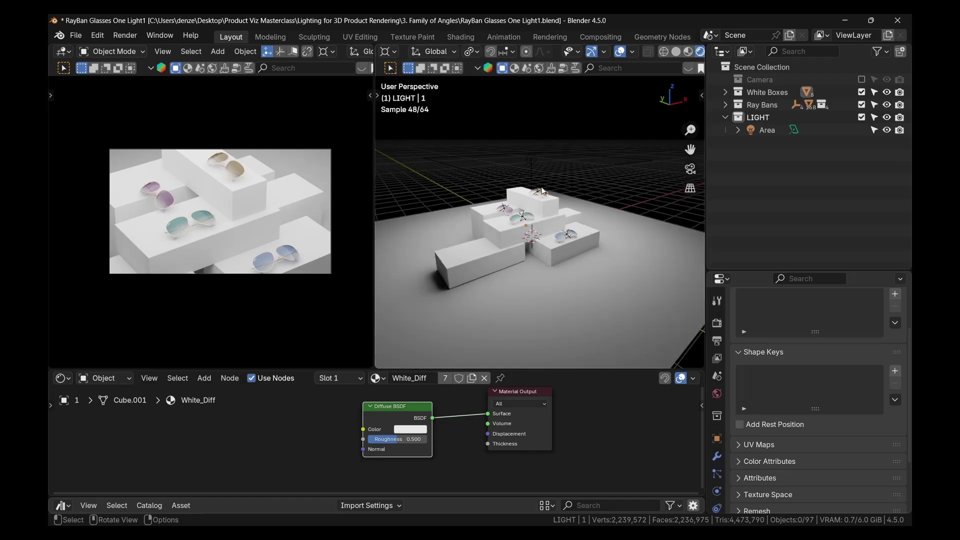
pyautogui.press('z')
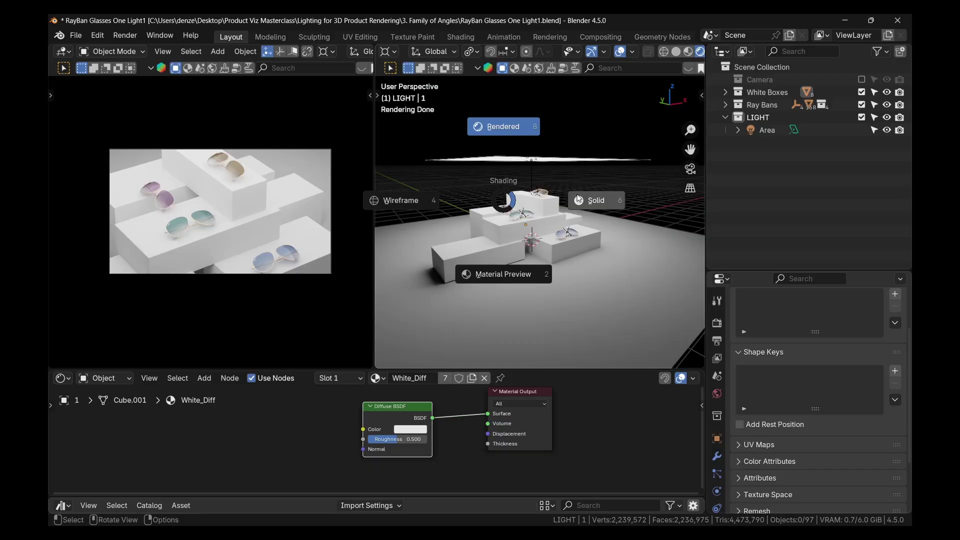
pyautogui.click(577, 200)
# Drag the area light up along Z, then ease it slightly back down.
pyautogui.click(545, 182)
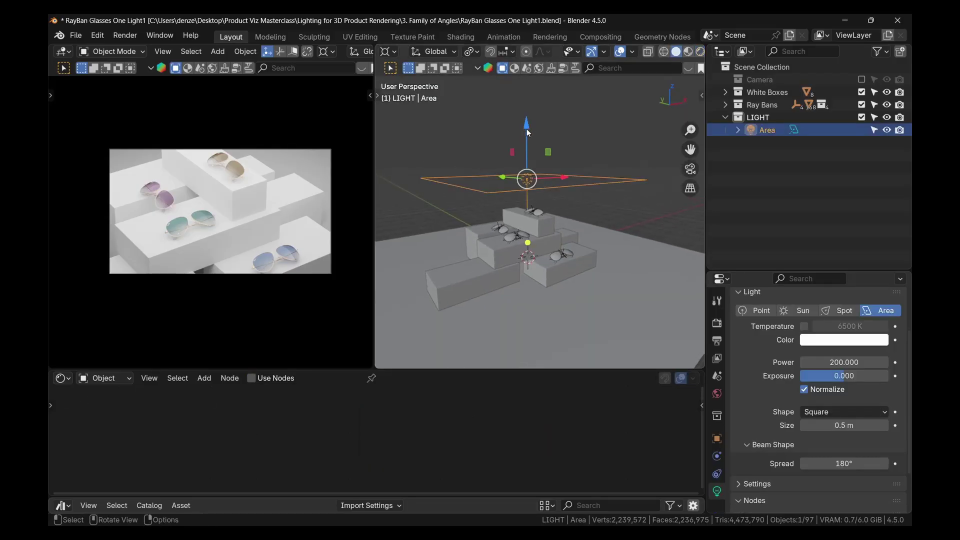
pyautogui.moveTo(527, 128); pyautogui.dragTo(527, 69)
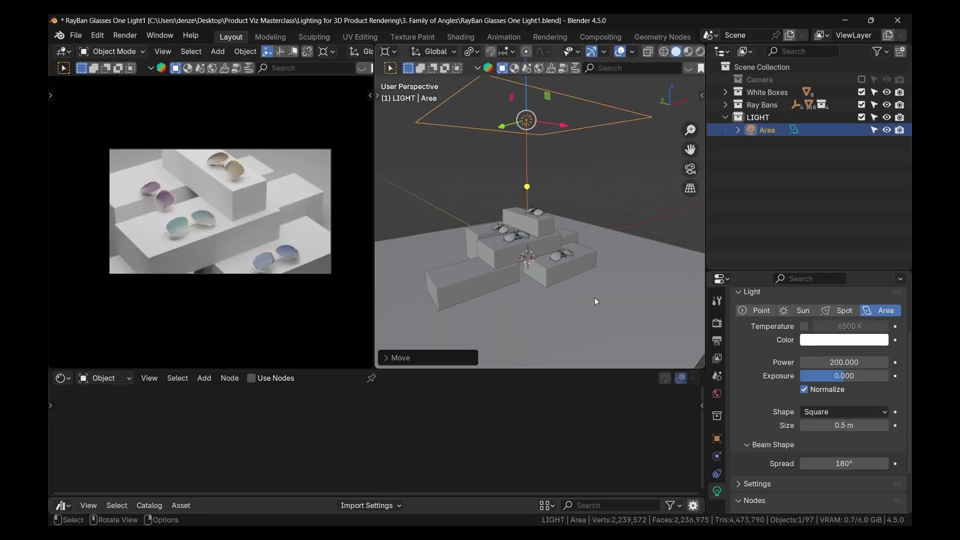
pyautogui.scroll(1, 289, 201)
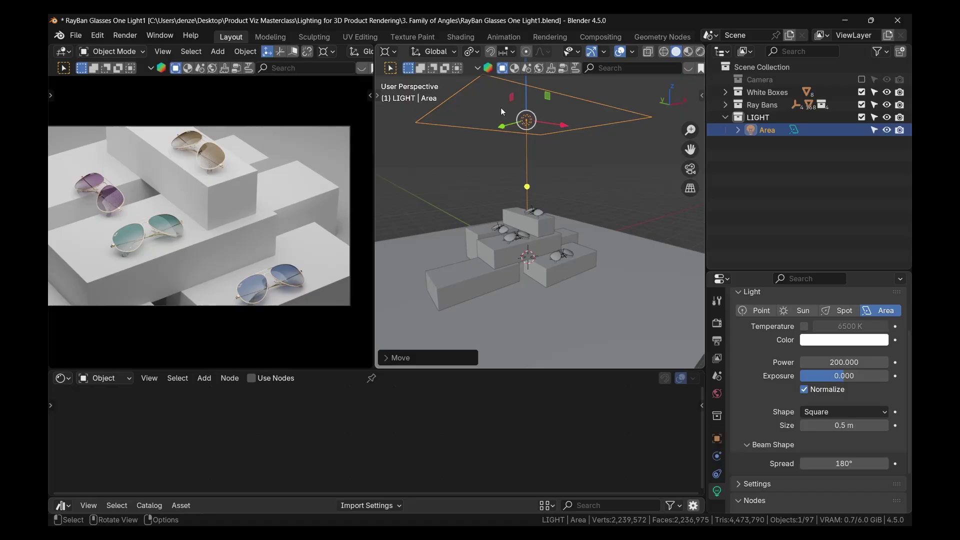
pyautogui.scroll(-5, 503, 111)
pyautogui.scroll(2, 519, 141)
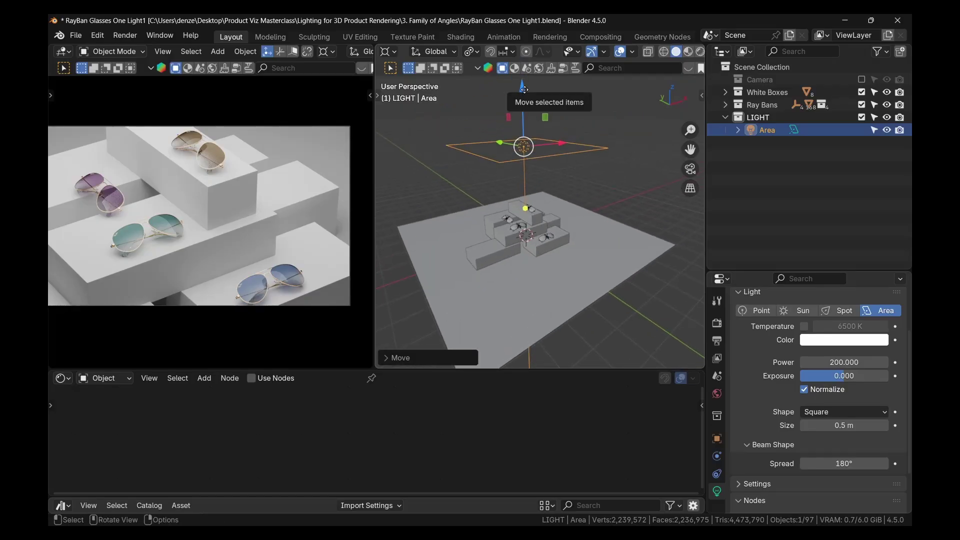
pyautogui.moveTo(524, 89)
pyautogui.mouseDown()
pyautogui.moveTo(523, 157)
pyautogui.moveTo(515, 60)
pyautogui.moveTo(516, 72)
pyautogui.mouseUp()
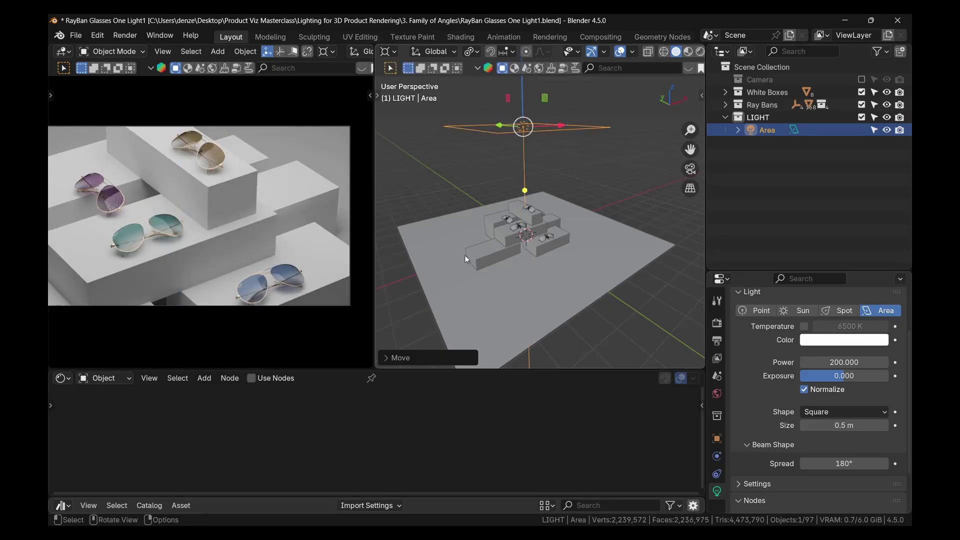
# Exclude the White Boxes collection and fine-tune the area light's height just above the glasses.
pyautogui.click(862, 92)
pyautogui.scroll(10, 264, 300)
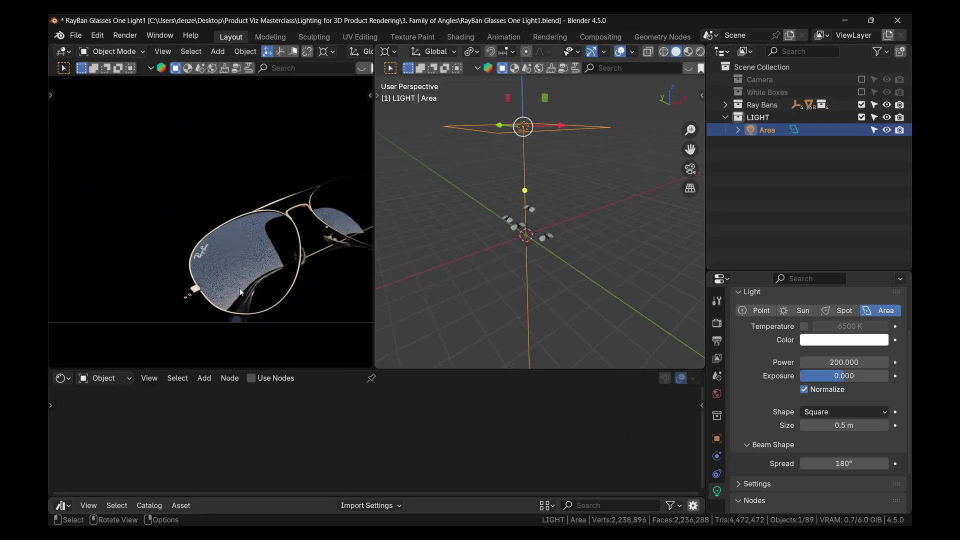
pyautogui.moveTo(521, 86); pyautogui.dragTo(521, 155)
pyautogui.scroll(6, 256, 231)
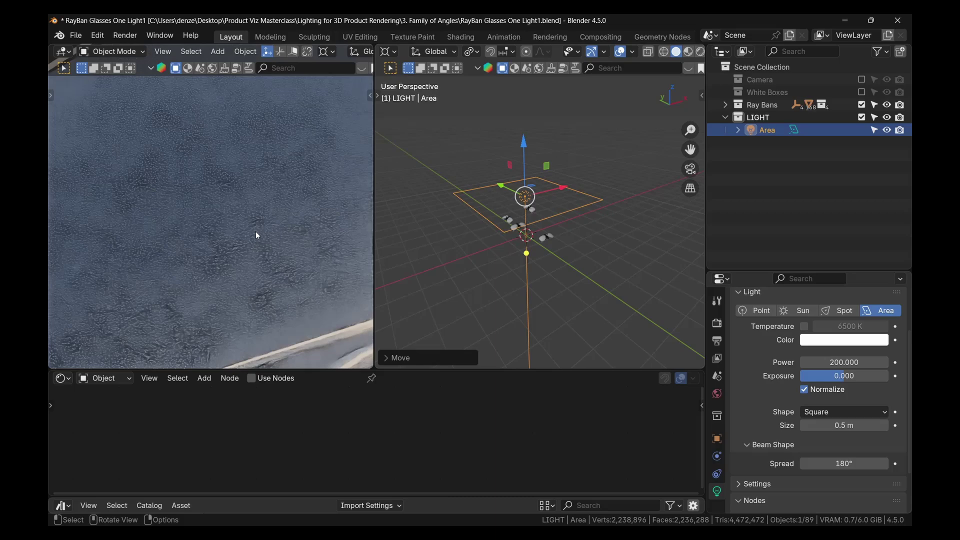
pyautogui.scroll(4, 235, 211)
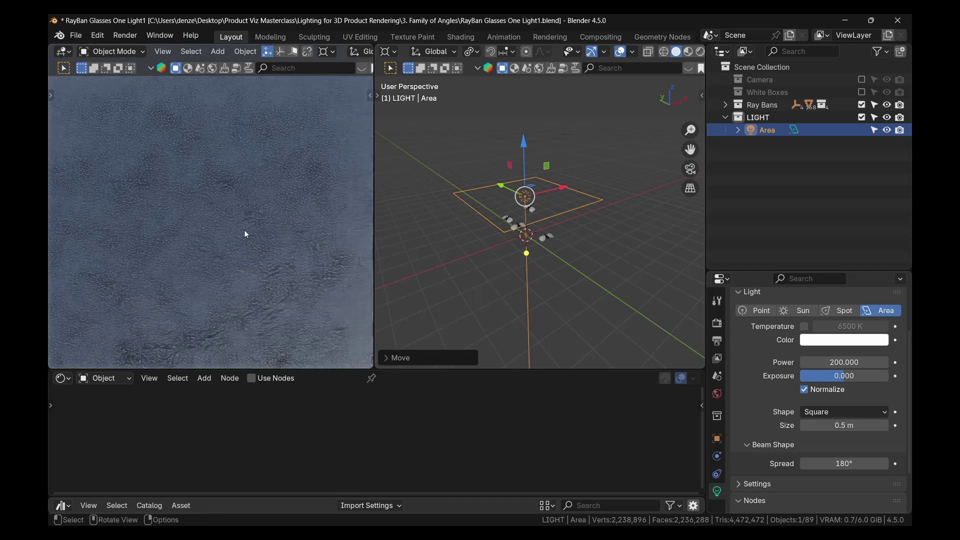
pyautogui.moveTo(526, 144)
pyautogui.mouseDown()
pyautogui.moveTo(528, 90)
pyautogui.moveTo(527, 132)
pyautogui.mouseUp()
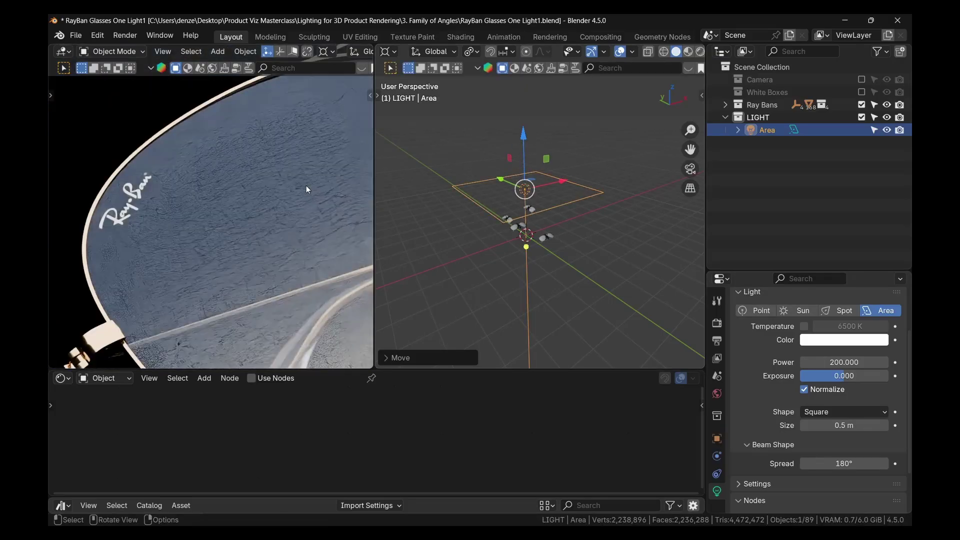
pyautogui.scroll(-6, 306, 186)
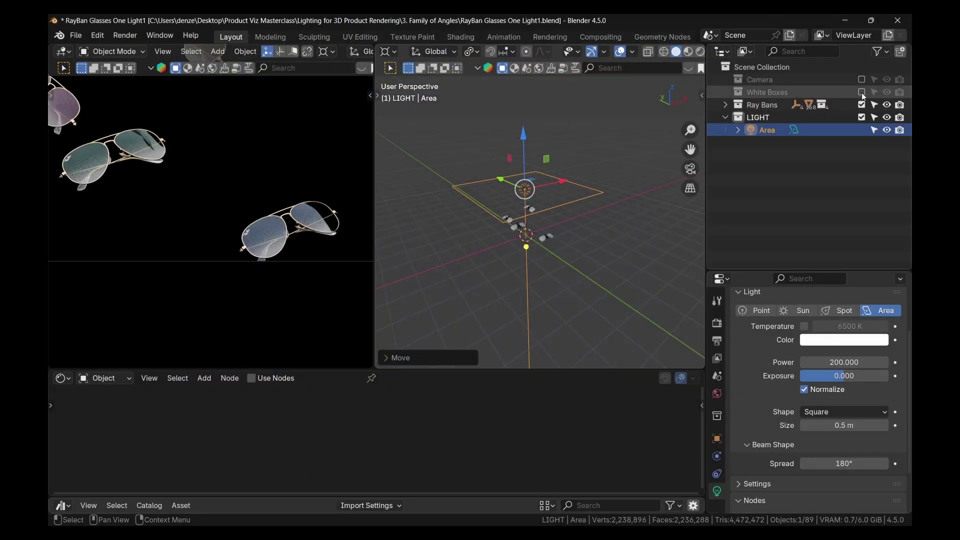
# Re-enable the White Boxes collection and lift the area light higher above them.
pyautogui.click(862, 92)
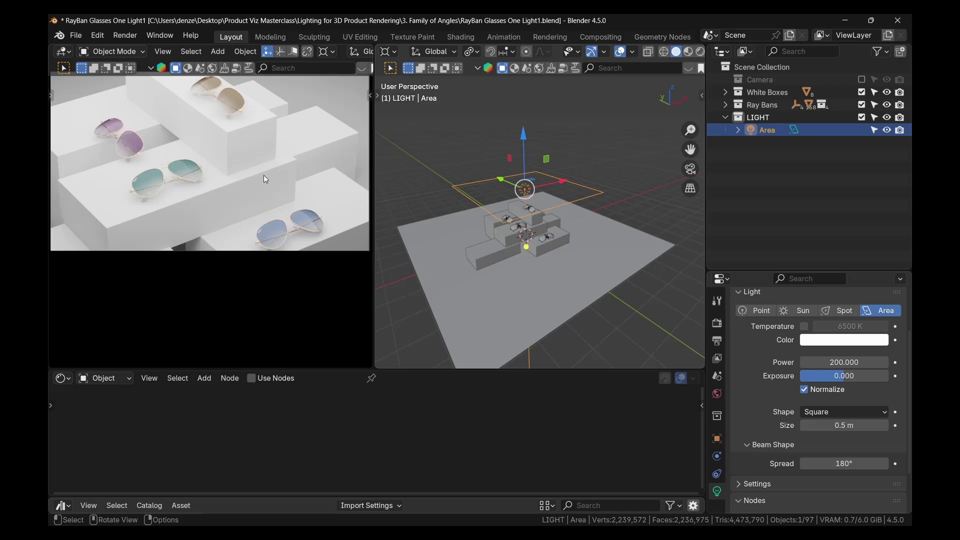
pyautogui.scroll(-2, 263, 175)
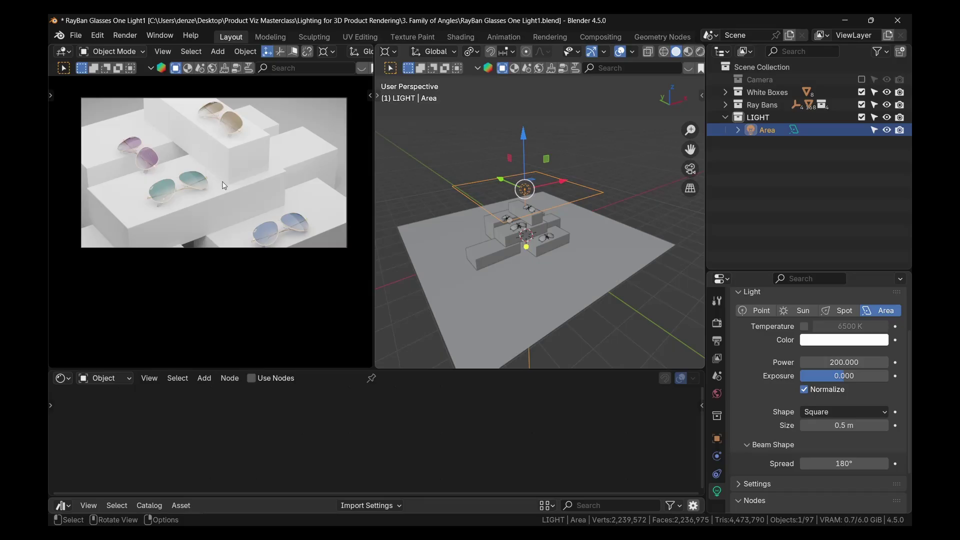
pyautogui.moveTo(523, 134); pyautogui.dragTo(523, 84)
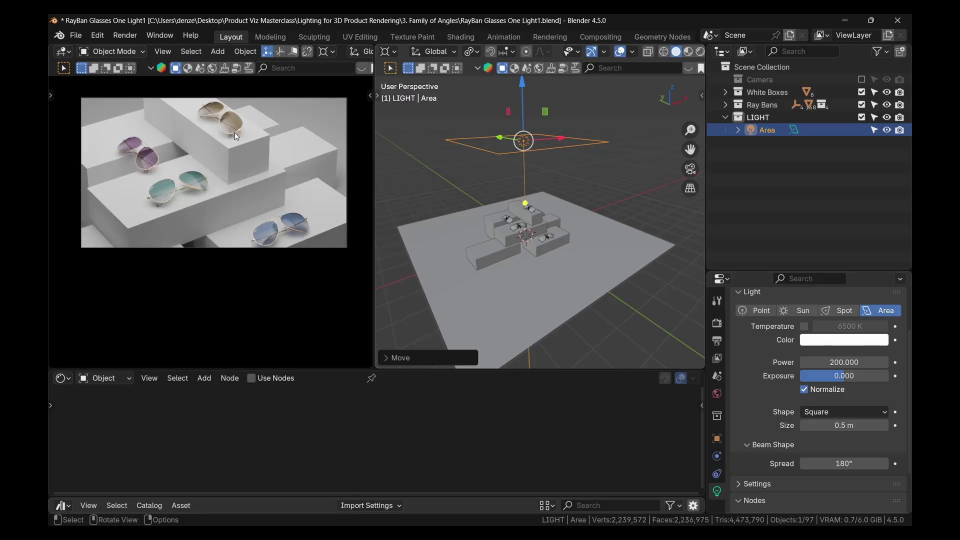
pyautogui.scroll(1, 224, 187)
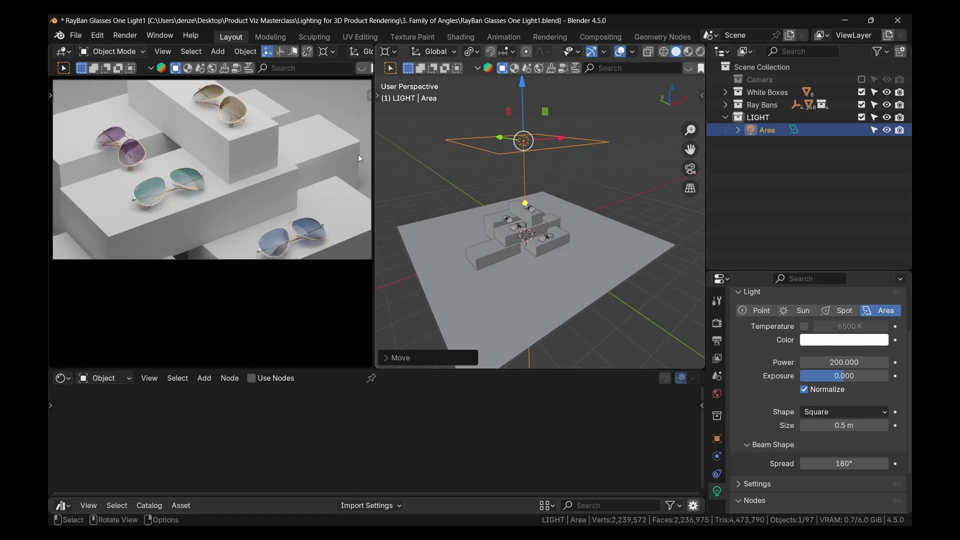
pyautogui.press('g')
pyautogui.click(364, 143)
# Lower the area light back down and preview the scene in Rendered shading.
pyautogui.scroll(2, 268, 179)
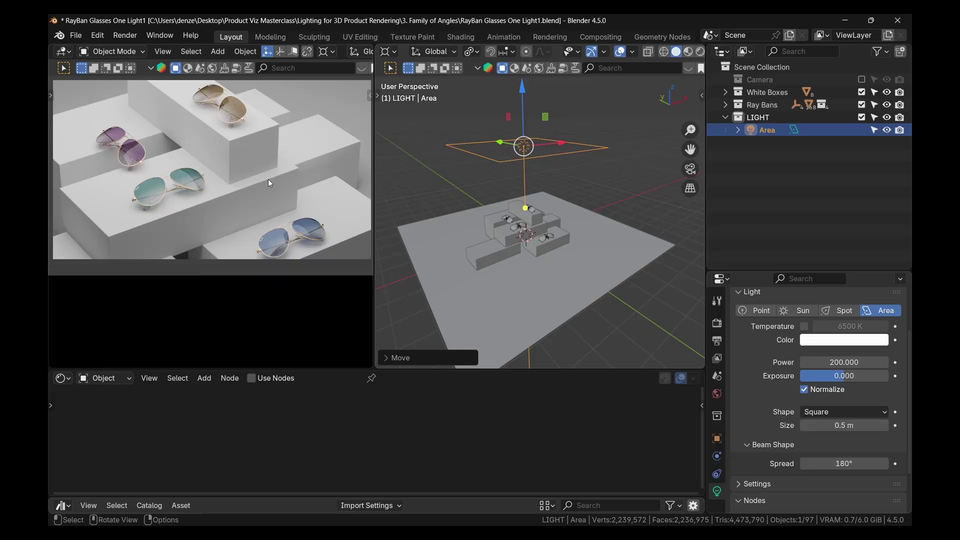
pyautogui.scroll(3, 169, 184)
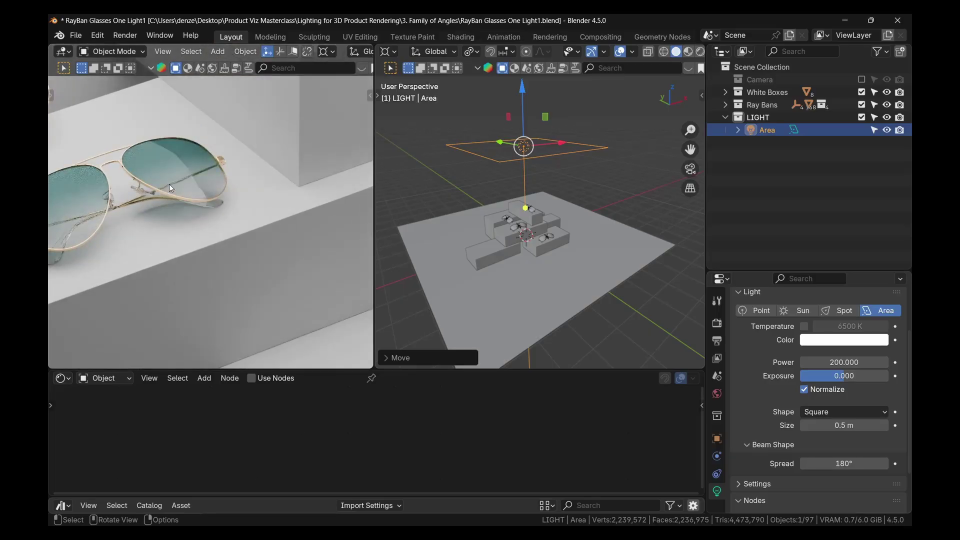
pyautogui.scroll(-2, 313, 245)
pyautogui.scroll(-2, 313, 244)
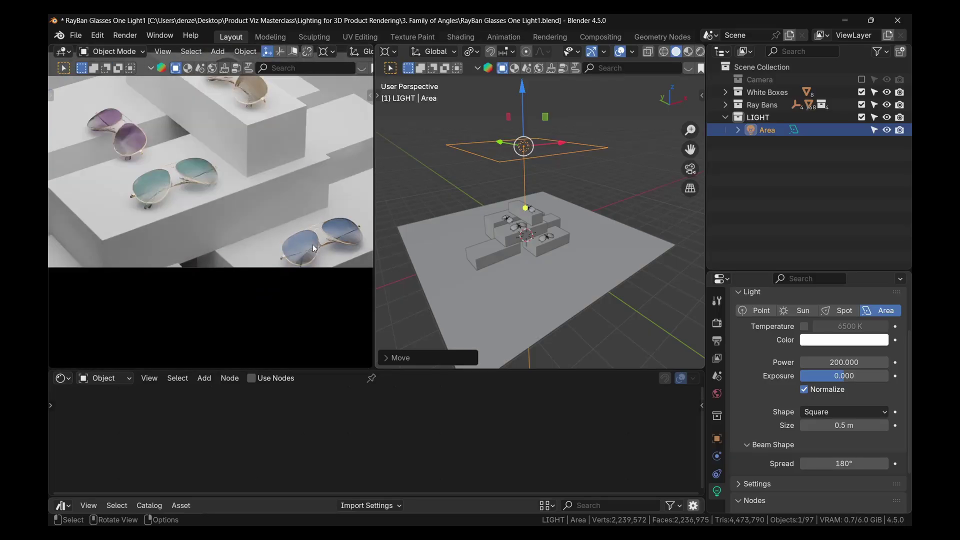
pyautogui.scroll(-1, 253, 221)
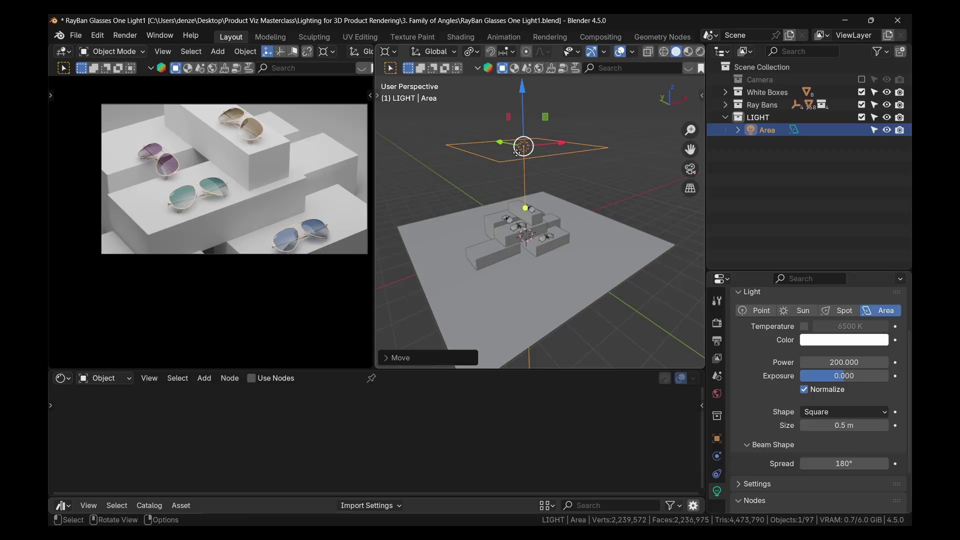
pyautogui.moveTo(524, 149); pyautogui.dragTo(522, 177)
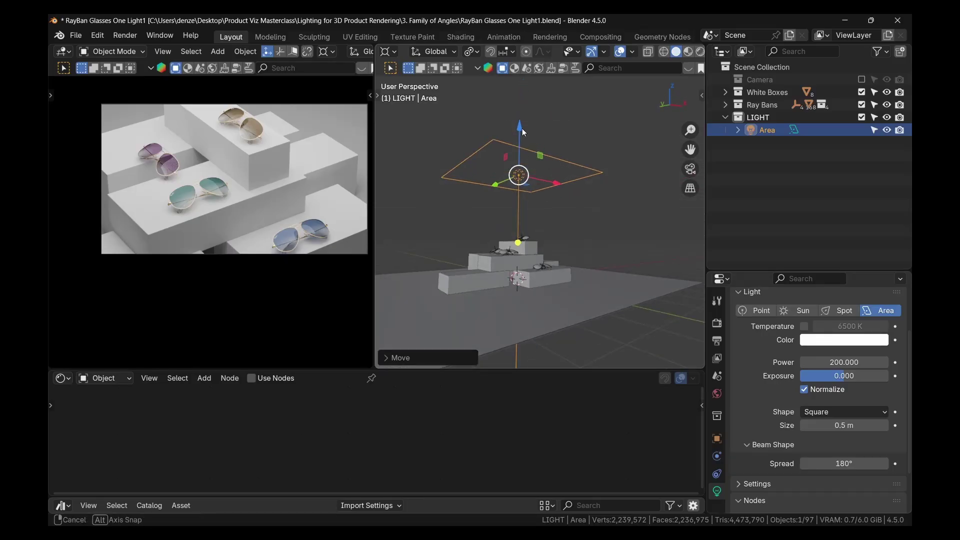
pyautogui.press('z')
pyautogui.click(545, 131)
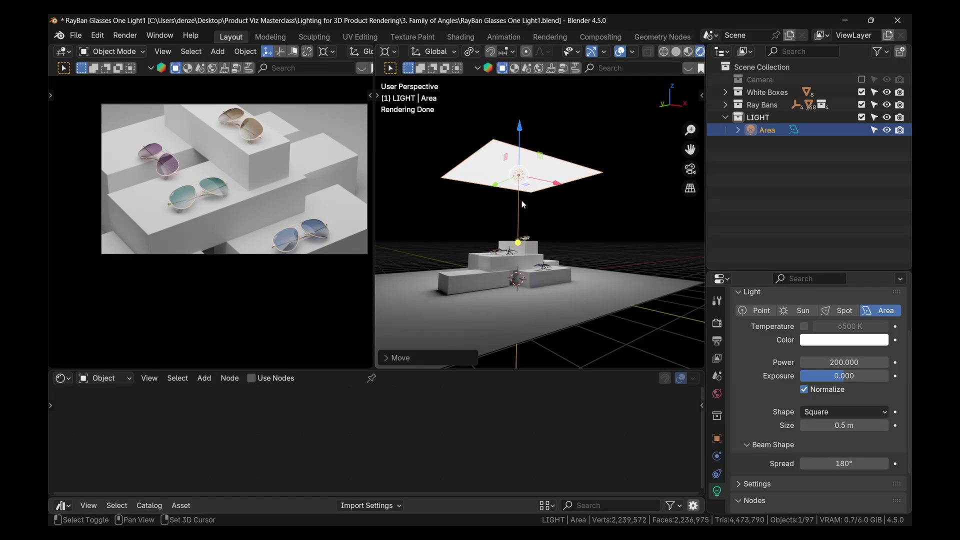
pyautogui.keyDown('shift'); pyautogui.moveTo(521, 200); pyautogui.dragTo(517, 203, button='middle'); pyautogui.keyUp('shift')
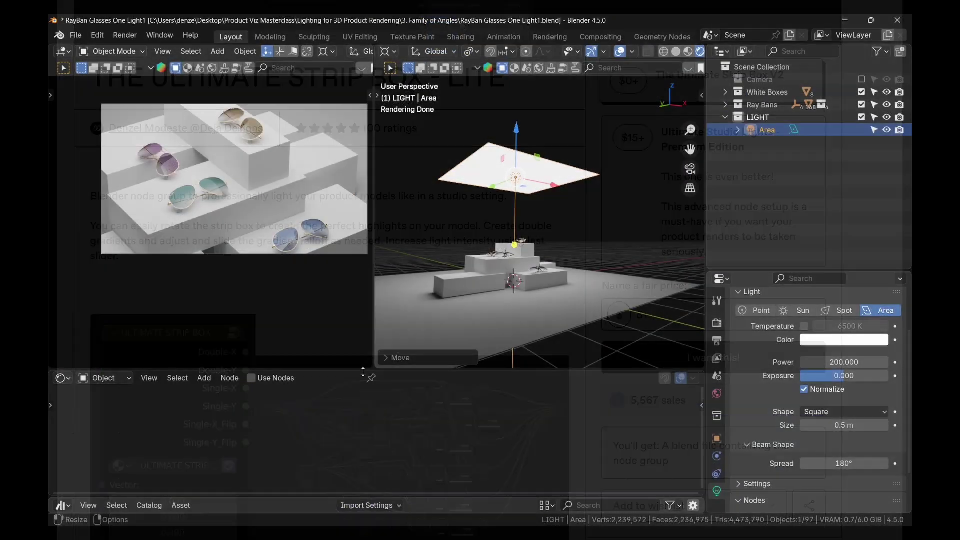
# Enlarge the node editor by dragging its top border upward.
pyautogui.moveTo(363, 372); pyautogui.dragTo(361, 348)
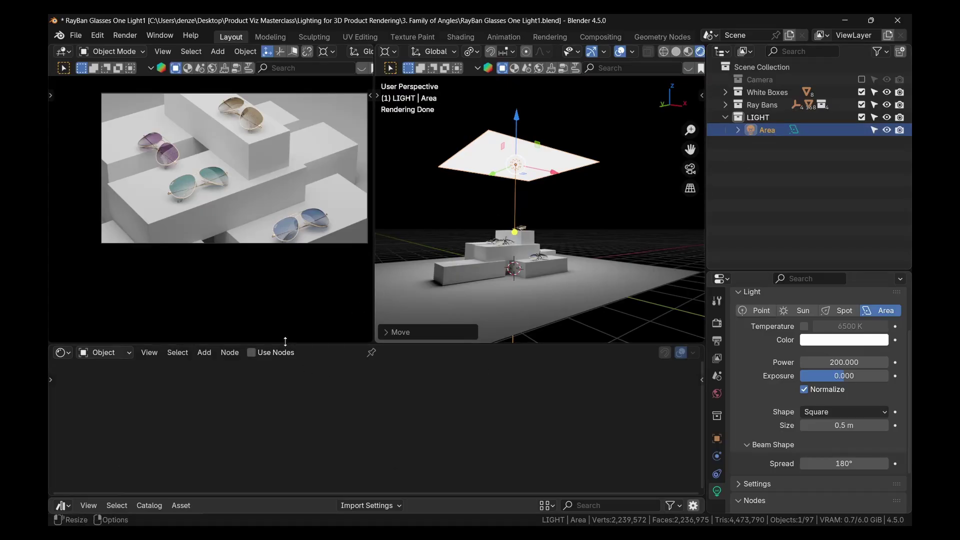
# Enable Use Nodes on the area light and delete its default Emission node.
pyautogui.click(252, 353)
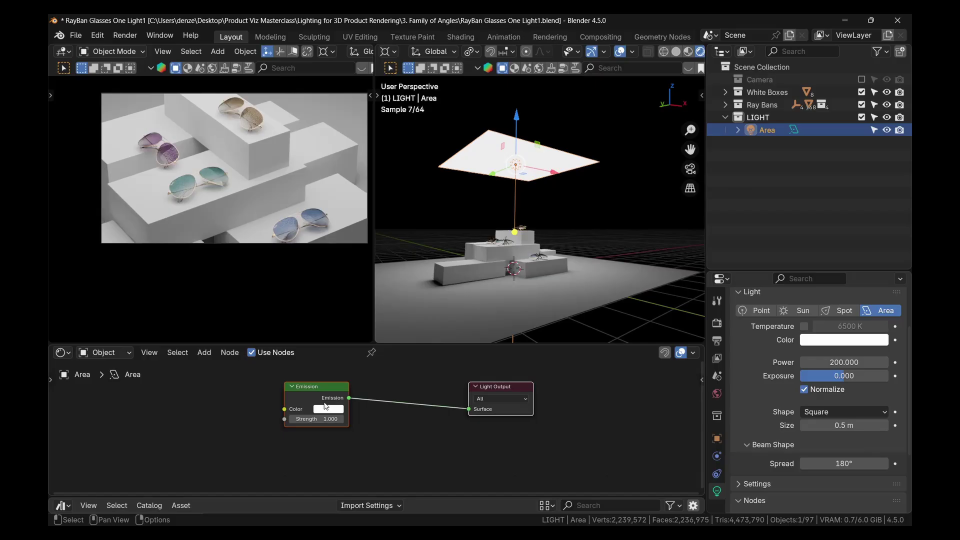
pyautogui.scroll(1, 335, 402)
pyautogui.click(334, 382)
pyautogui.press('x')
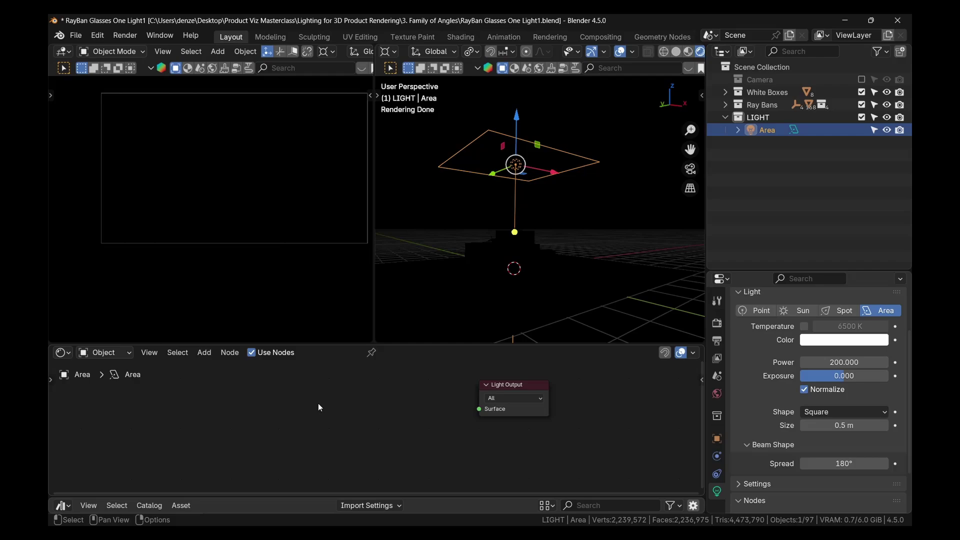
# Add the ULTIMATE STRIP BOX - LITE group and link its Spherical Gradient to the Light Output Surface.
pyautogui.hotkey('shift', 'a')
pyautogui.moveTo(296, 477)
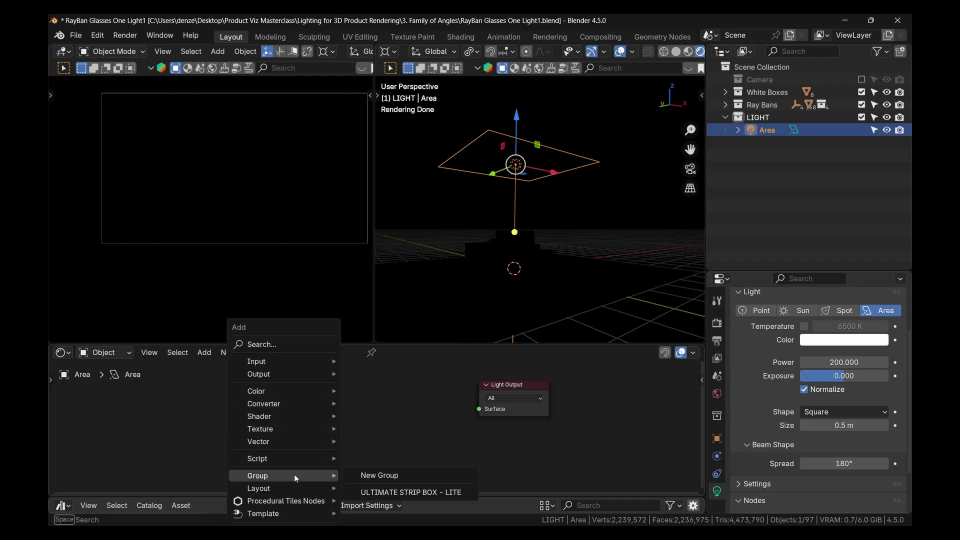
pyautogui.click(405, 493)
pyautogui.click(364, 408)
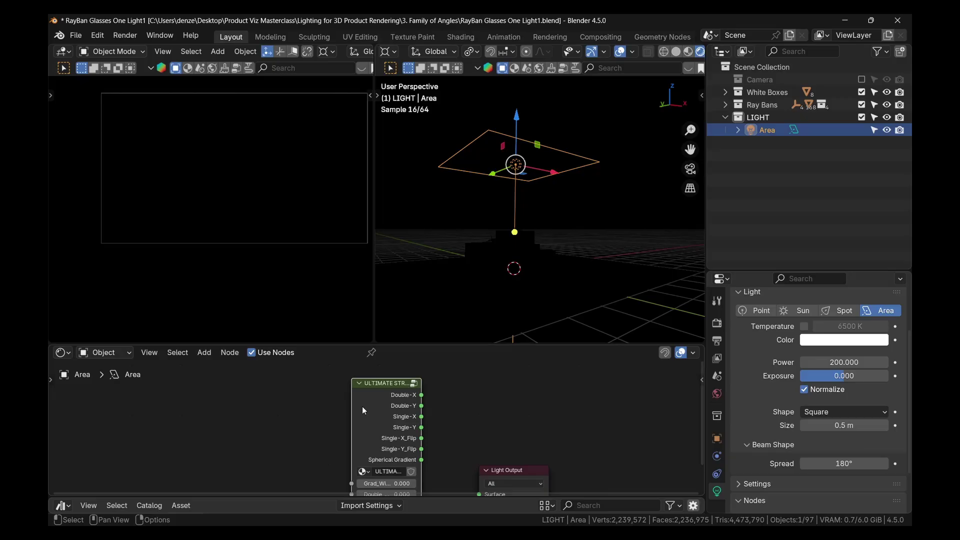
pyautogui.moveTo(505, 470); pyautogui.dragTo(495, 414)
pyautogui.moveTo(352, 415); pyautogui.dragTo(328, 414)
pyautogui.moveTo(421, 459); pyautogui.dragTo(470, 439)
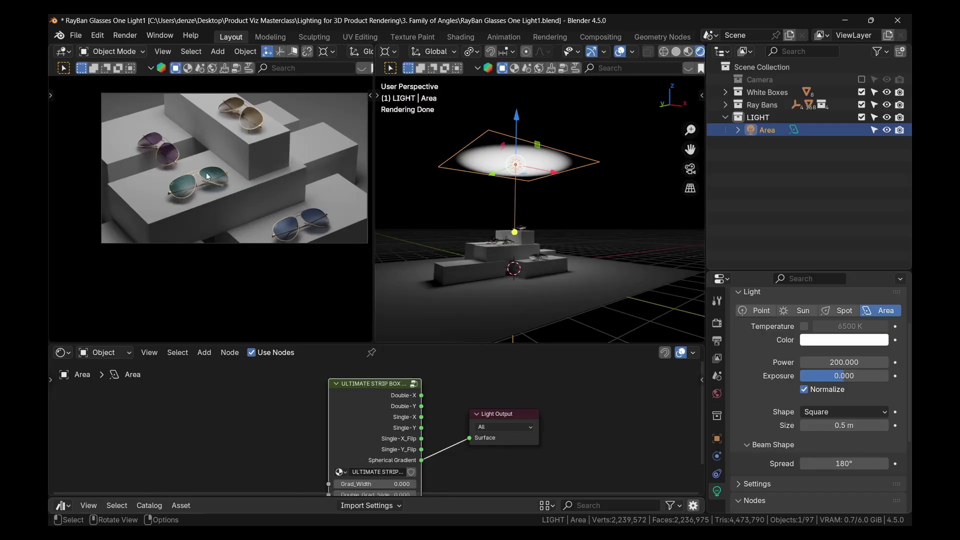
# Set the area light's power to 700, after first trying 650.
pyautogui.scroll(2, 206, 176)
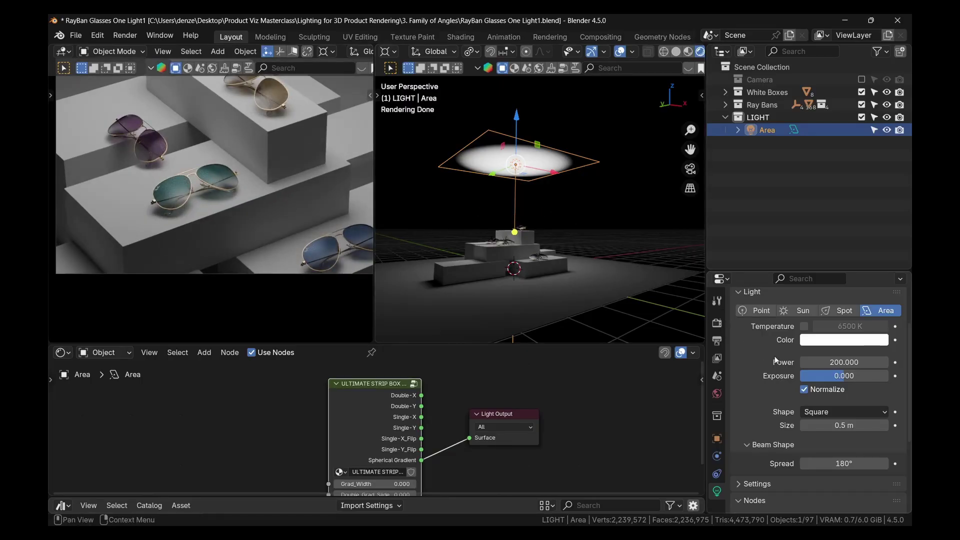
pyautogui.click(837, 362)
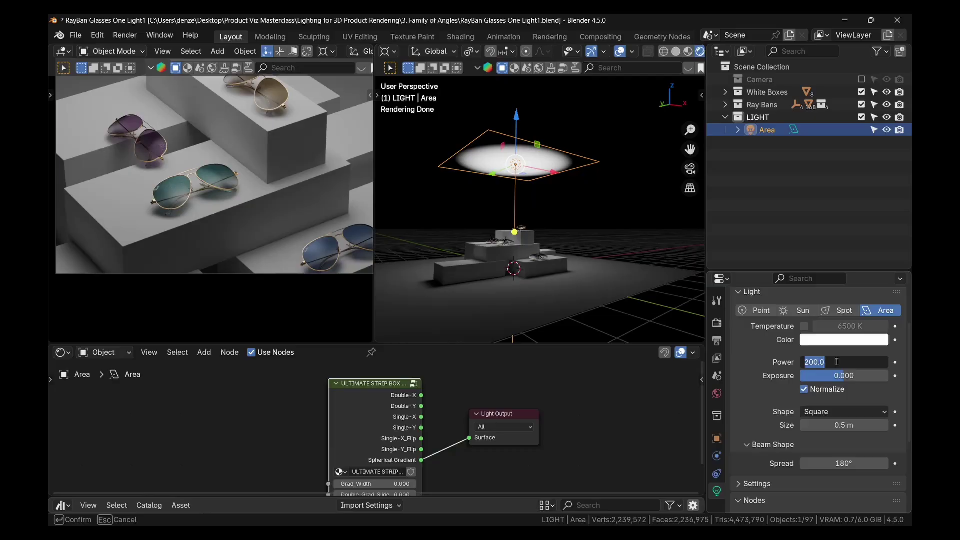
pyautogui.write('650')
pyautogui.press('Return')
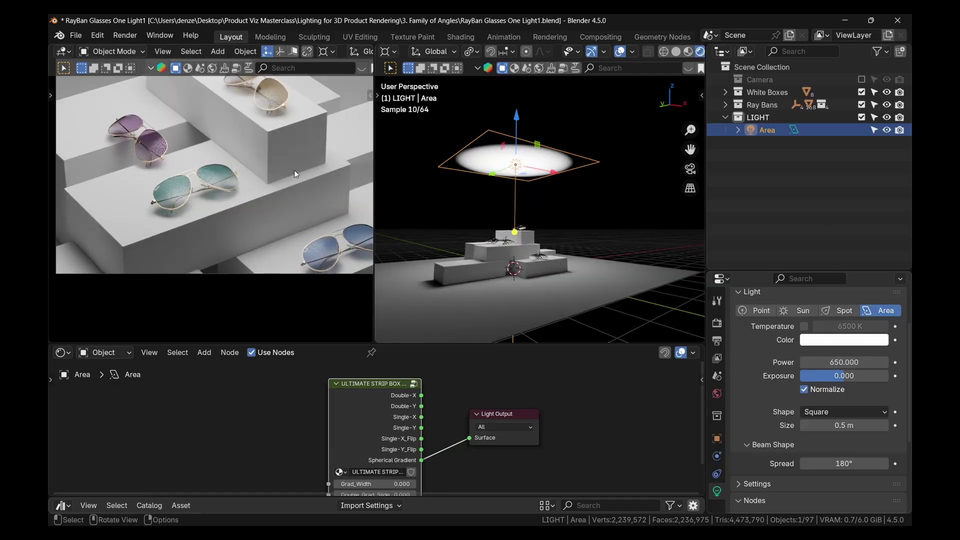
pyautogui.click(854, 362)
pyautogui.write('700')
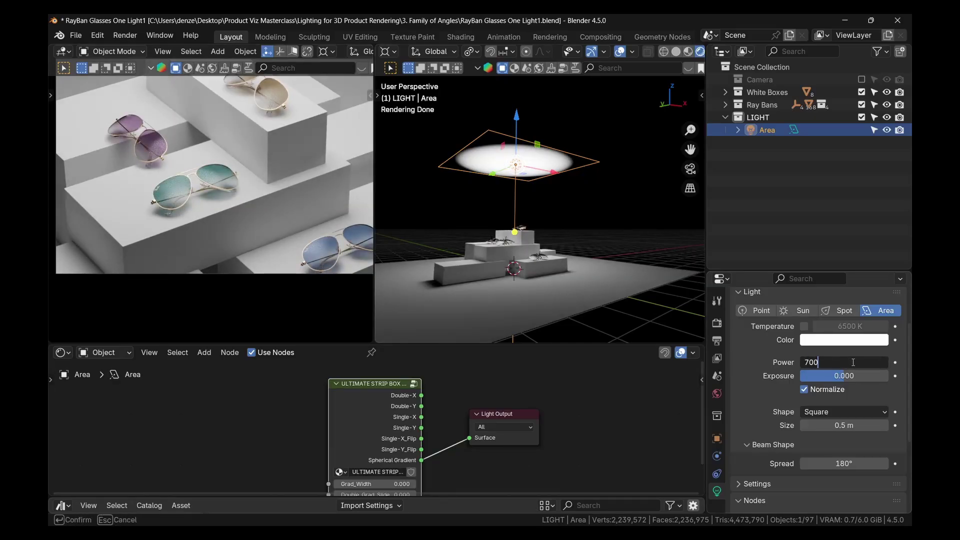
pyautogui.press('Return')
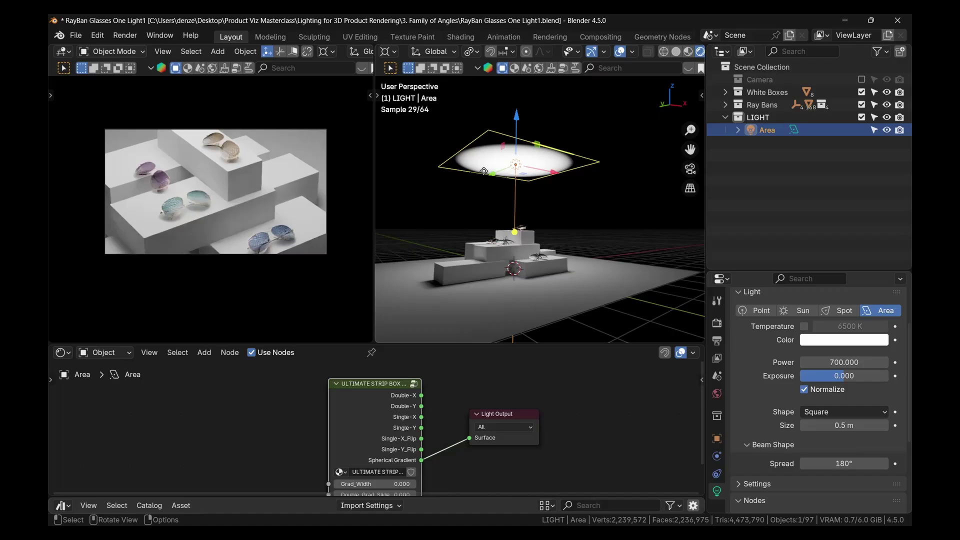
# Lower the area light slightly along Z and inspect the glasses in the render preview.
pyautogui.moveTo(517, 118); pyautogui.dragTo(516, 136)
pyautogui.scroll(4, 205, 226)
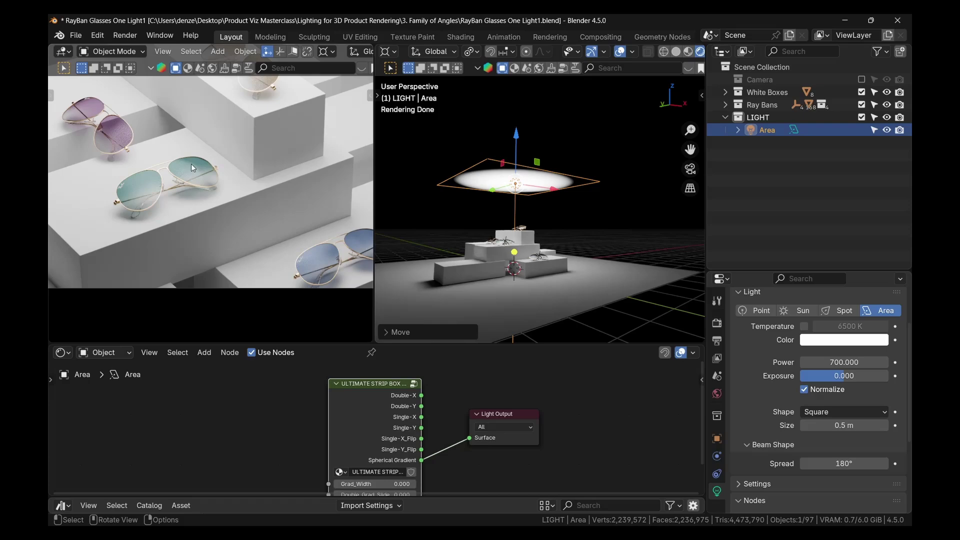
pyautogui.keyDown('shift'); pyautogui.moveTo(332, 268); pyautogui.dragTo(312, 248, button='middle'); pyautogui.keyUp('shift')
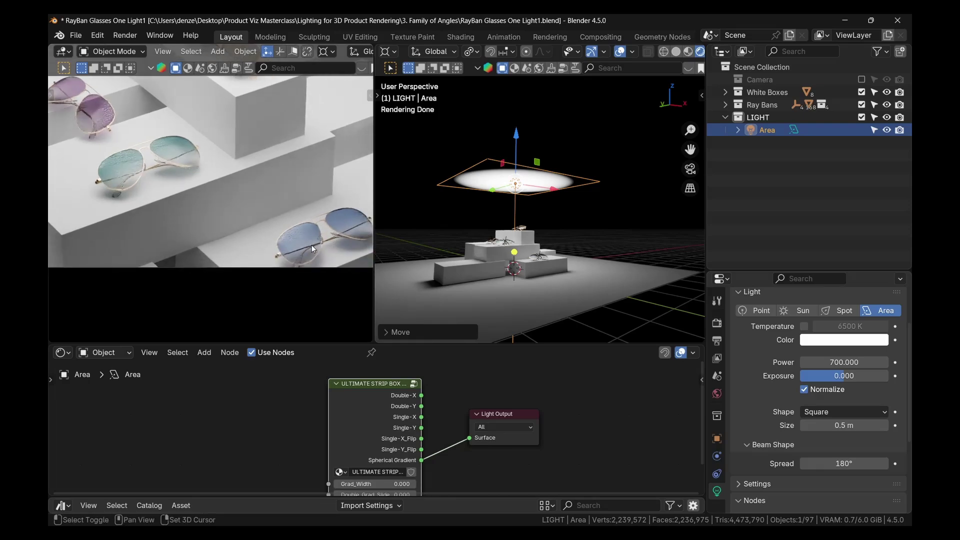
pyautogui.scroll(2, 311, 247)
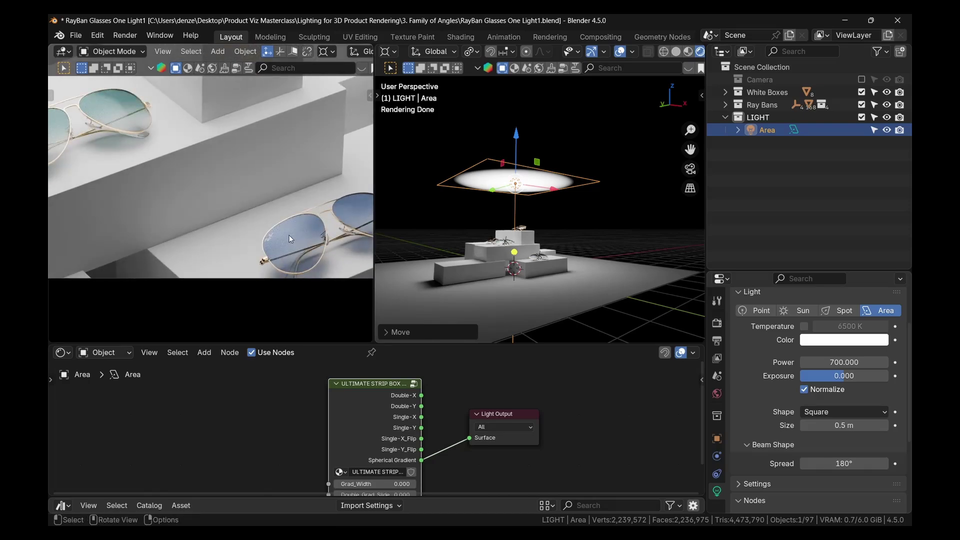
pyautogui.scroll(-4, 241, 165)
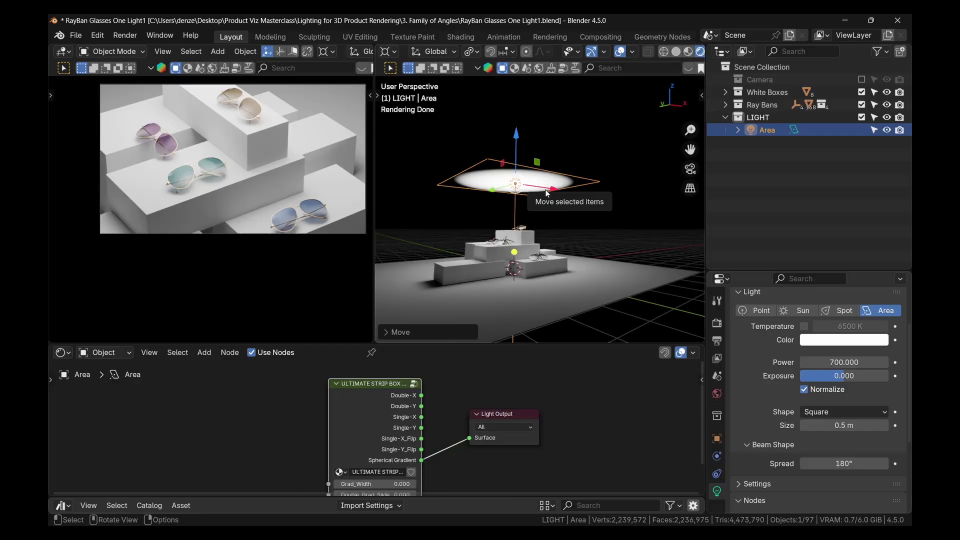
# In Right Orthographic view with Solid shading, shift the area light slightly sideways.
pyautogui.press('KP_3')
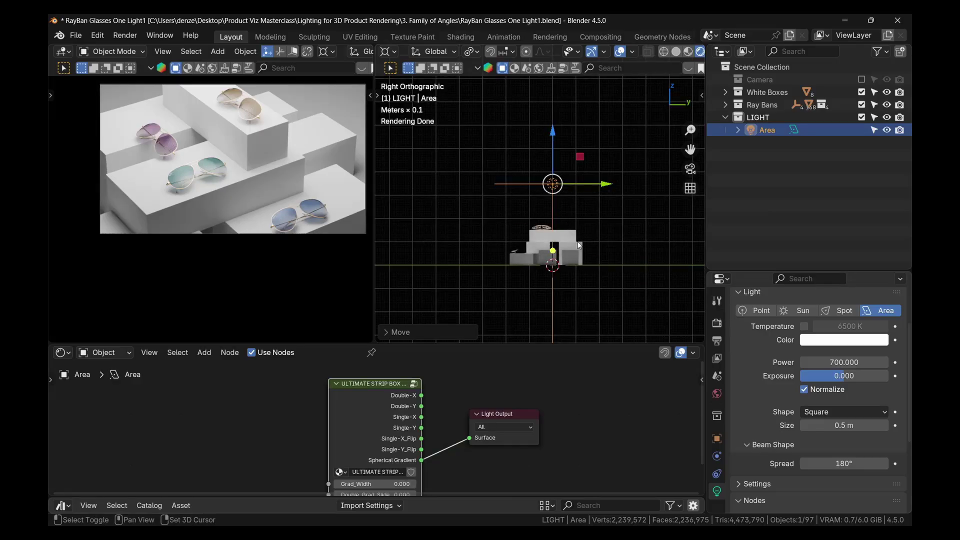
pyautogui.keyDown('shift'); pyautogui.moveTo(546, 193); pyautogui.dragTo(517, 186, button='middle'); pyautogui.keyUp('shift')
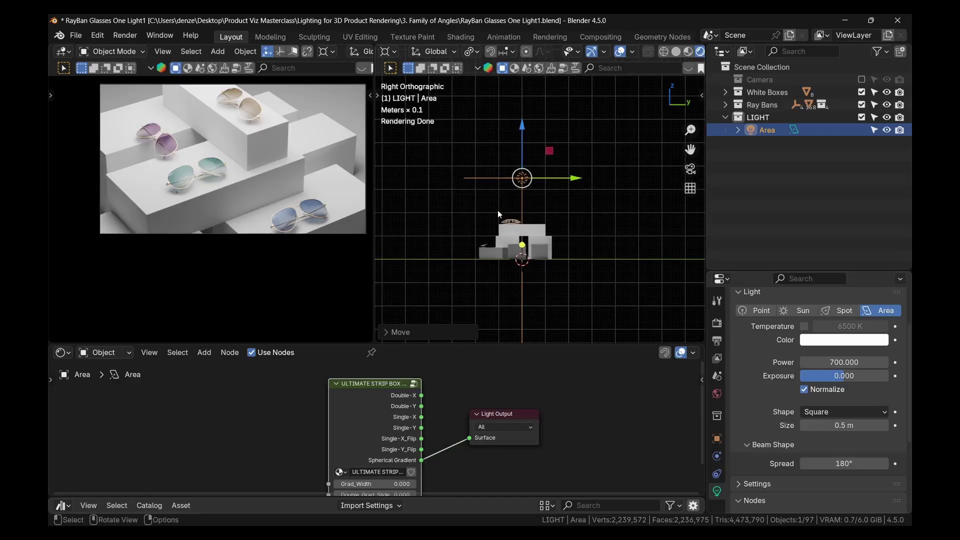
pyautogui.press('z')
pyautogui.keyDown('shift'); pyautogui.moveTo(568, 180); pyautogui.dragTo(570, 187, button='middle'); pyautogui.keyUp('shift')
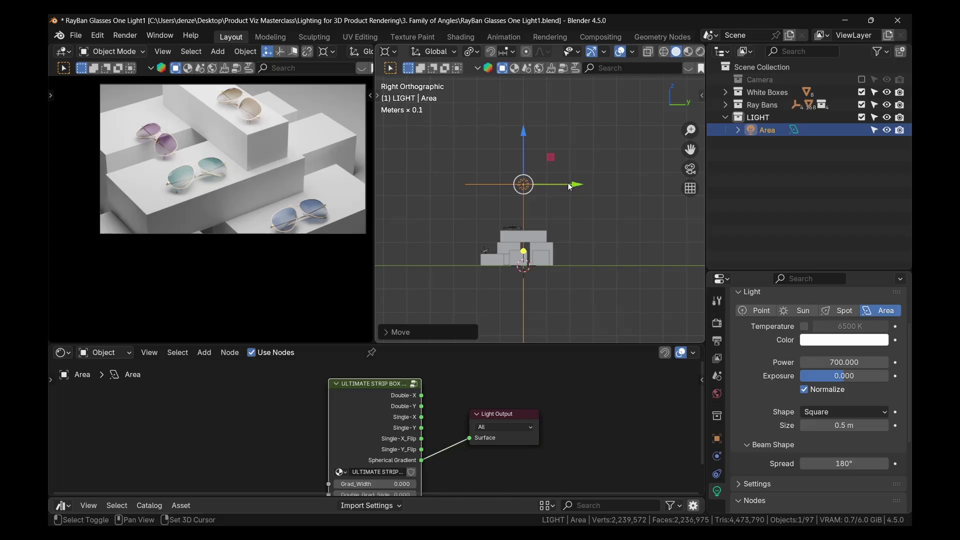
pyautogui.moveTo(570, 187); pyautogui.dragTo(588, 184)
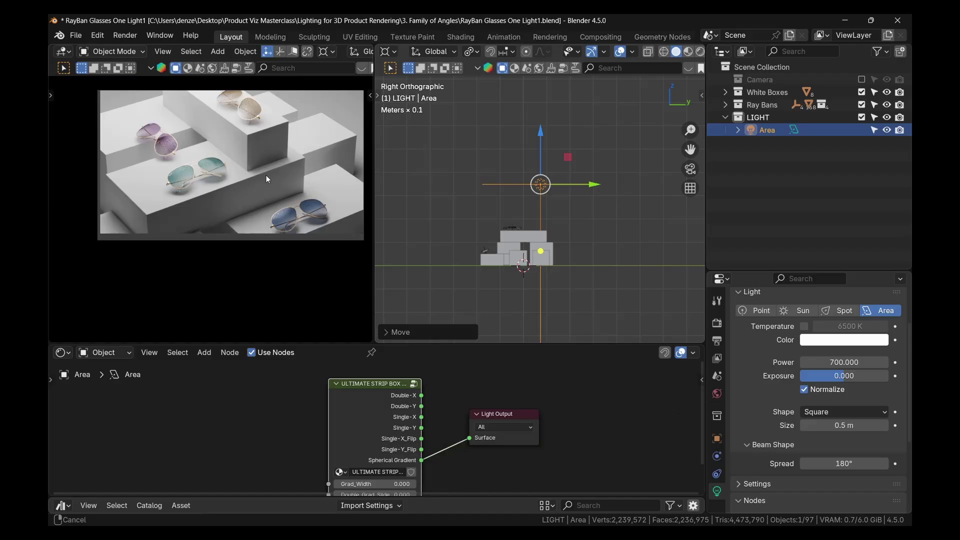
# Zoom in and out on the rendered camera view to inspect the relit glasses.
pyautogui.scroll(2, 272, 175)
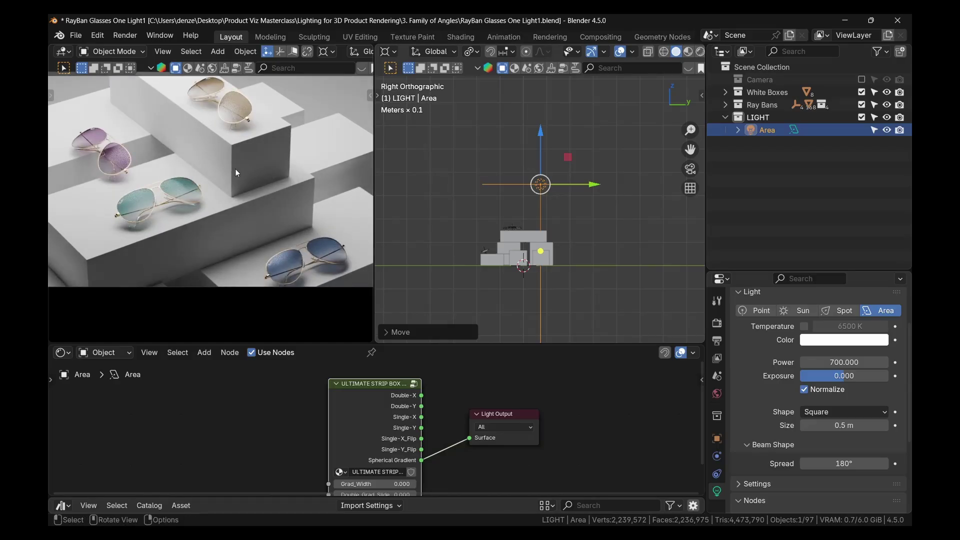
pyautogui.scroll(3, 286, 252)
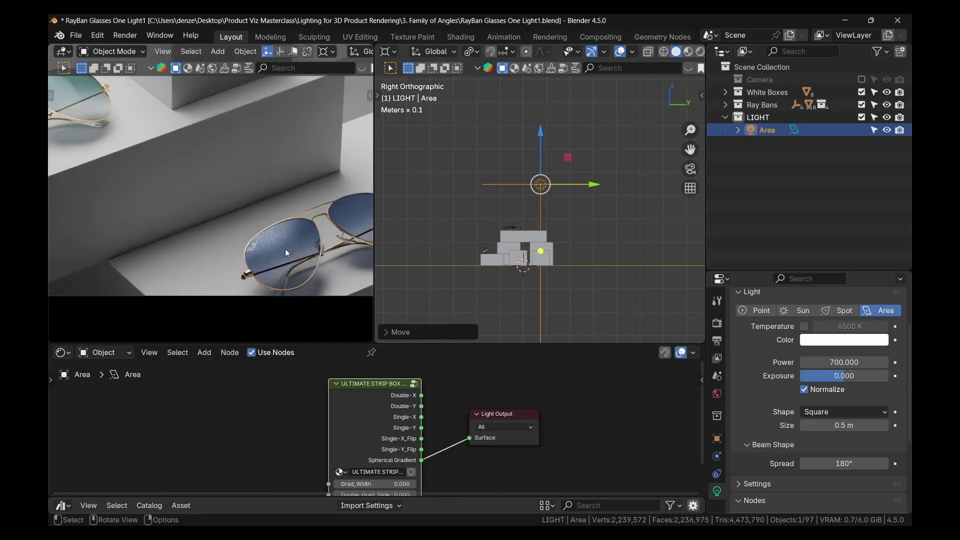
pyautogui.scroll(-5, 286, 252)
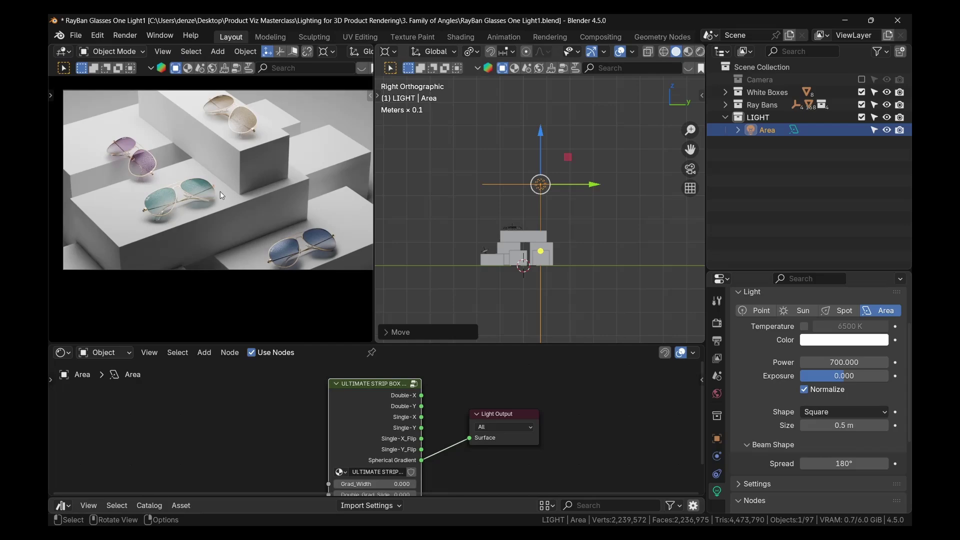
pyautogui.scroll(-2, 194, 174)
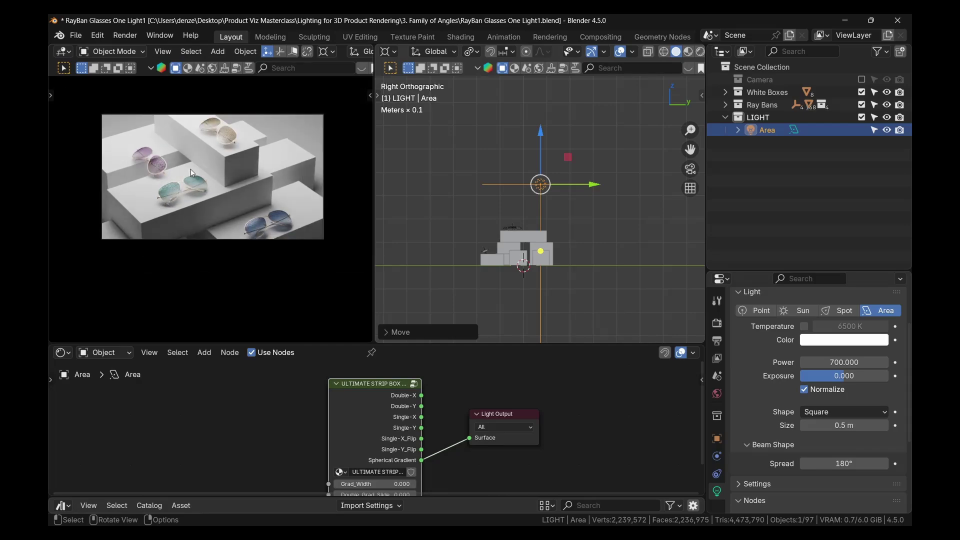
pyautogui.keyDown('shift'); pyautogui.scroll(-2, 215, 198); pyautogui.keyUp('shift')
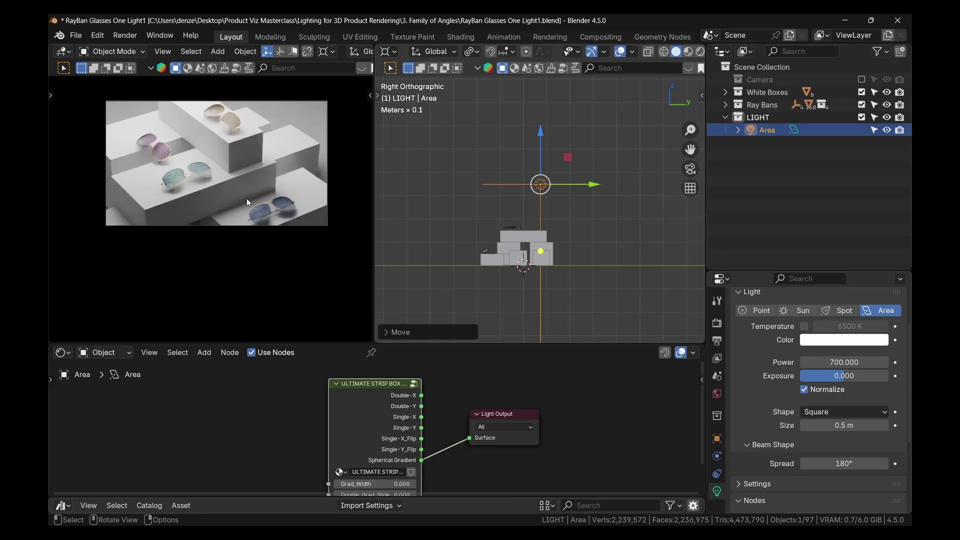
pyautogui.scroll(2, 260, 211)
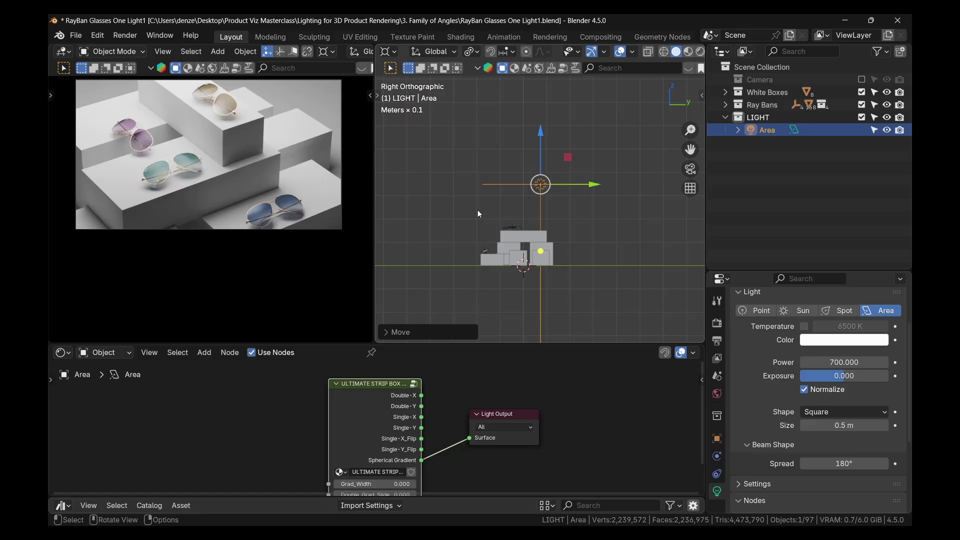
# Add a new plane and rotate it 90° on X so it stands upright.
pyautogui.moveTo(478, 214); pyautogui.dragTo(520, 129, button='middle')
pyautogui.hotkey('shift', 'a')
pyautogui.moveTo(515, 139)
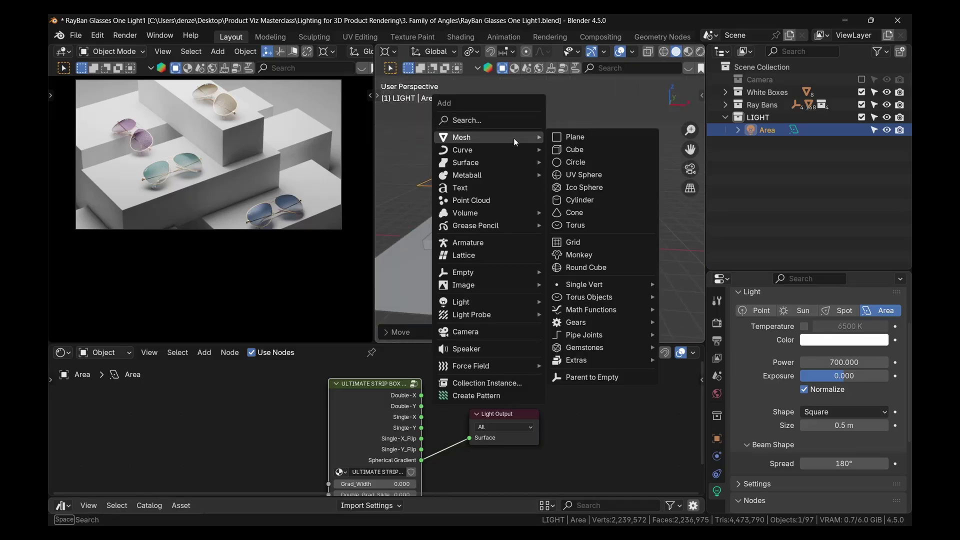
pyautogui.click(578, 140)
pyautogui.press('r')
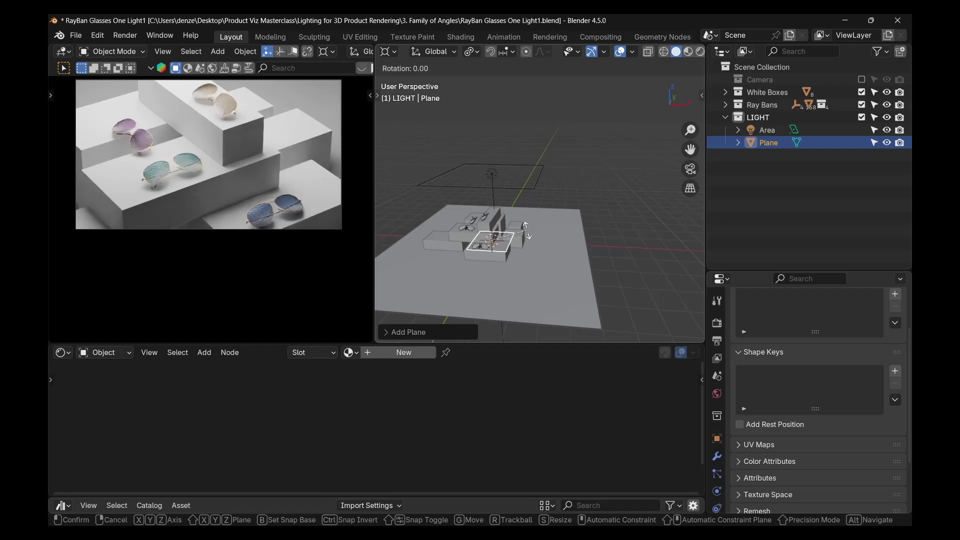
pyautogui.write('x')
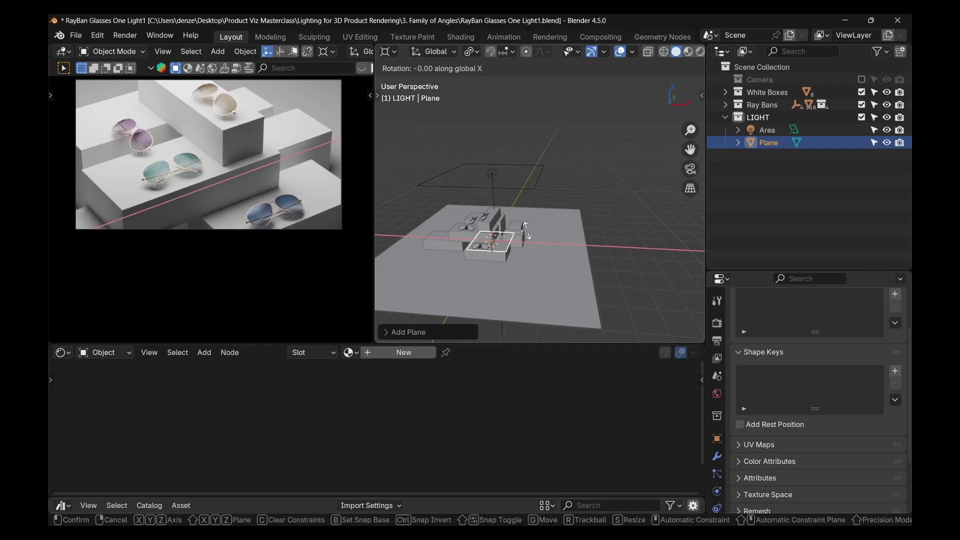
pyautogui.write('90')
pyautogui.press('Return')
# Scale the plane's geometry up in Edit Mode and move it forward along Y in front of the boxes.
pyautogui.press('Tab')
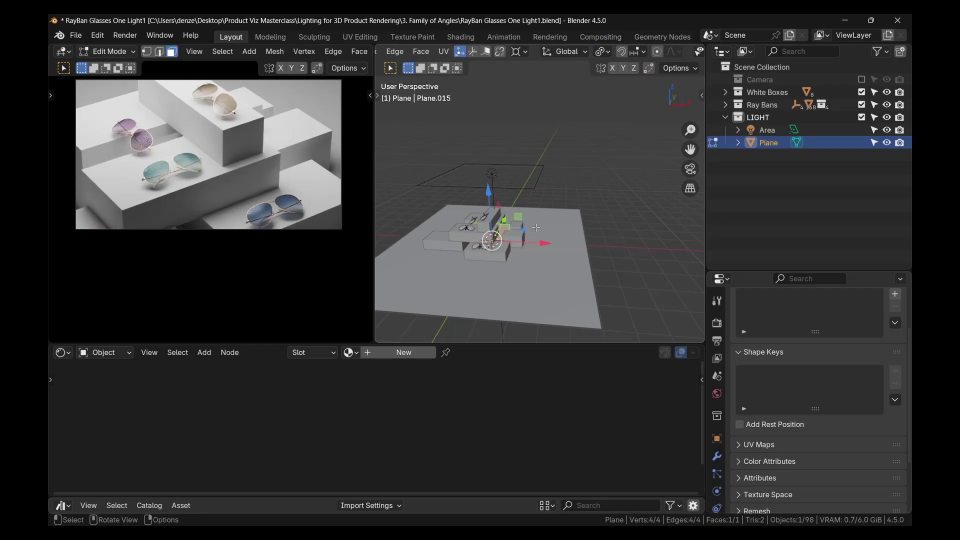
pyautogui.press('s')
pyautogui.click(565, 216)
pyautogui.press('Tab')
pyautogui.moveTo(565, 217); pyautogui.dragTo(539, 200, button='middle')
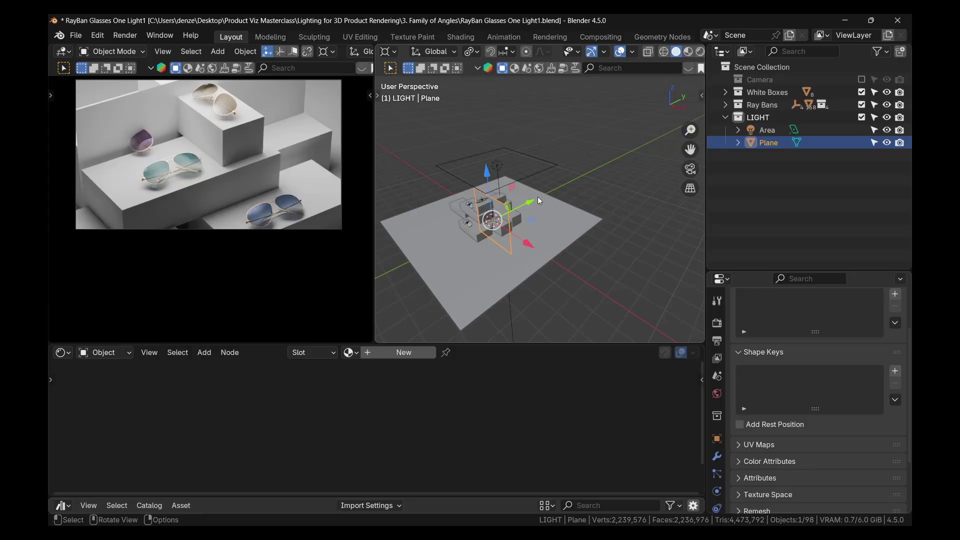
pyautogui.press('g')
pyautogui.press('y')
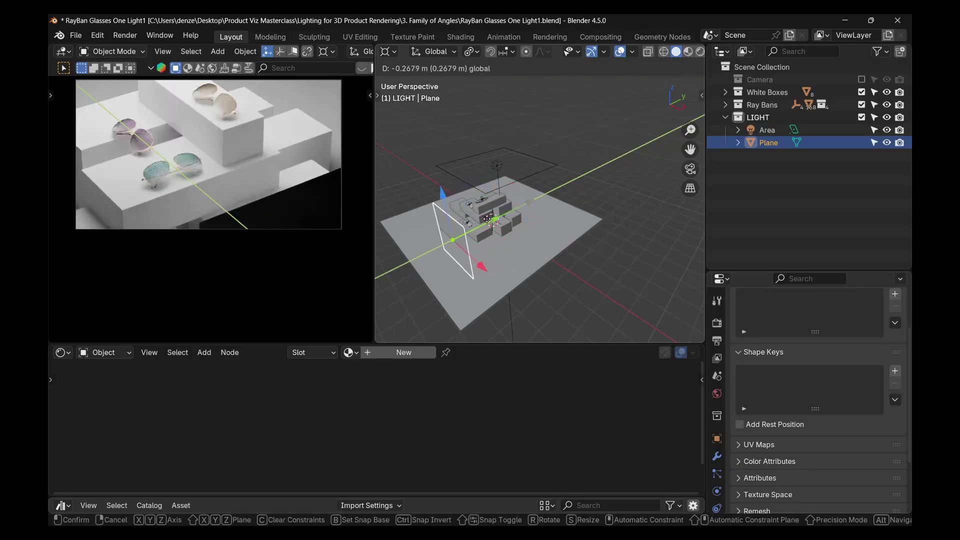
pyautogui.click(466, 228)
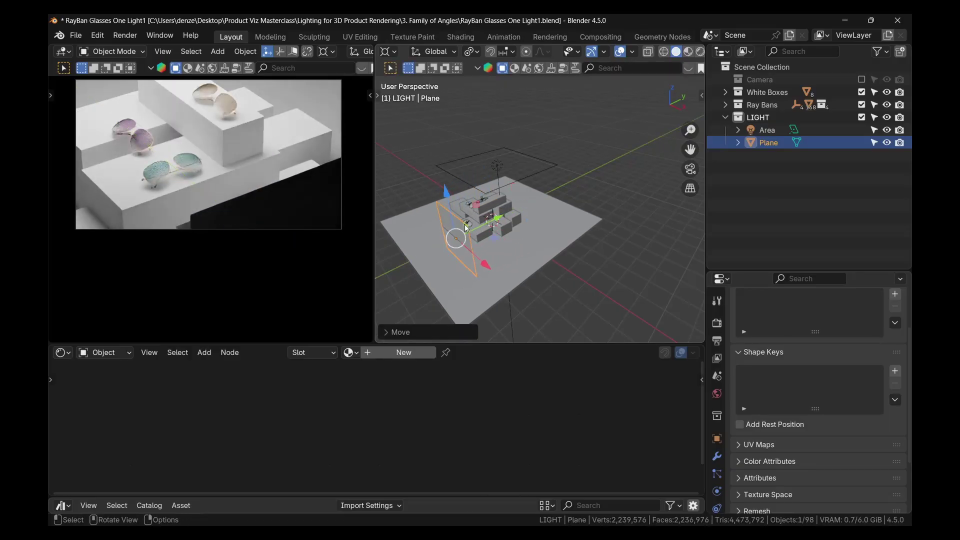
pyautogui.moveTo(466, 228); pyautogui.dragTo(562, 168, button='middle')
# Add a Solidify modifier with Even Thickness at about 0.011 m, then apply it.
pyautogui.scroll(3, 516, 243)
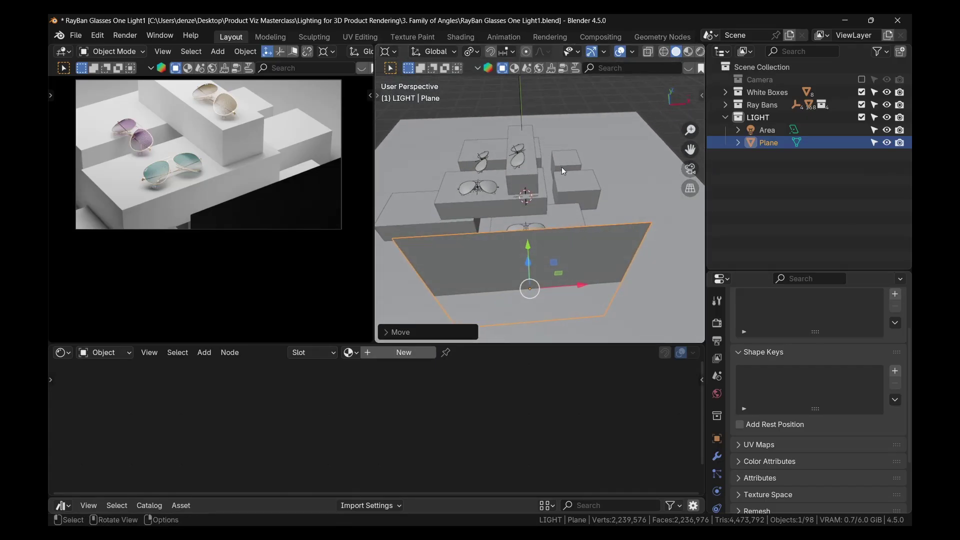
pyautogui.click(716, 456)
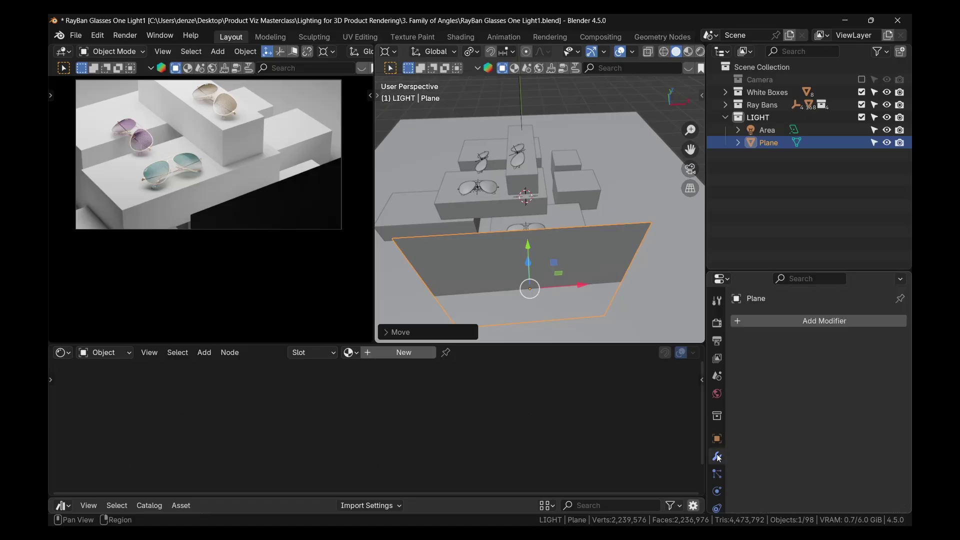
pyautogui.click(761, 322)
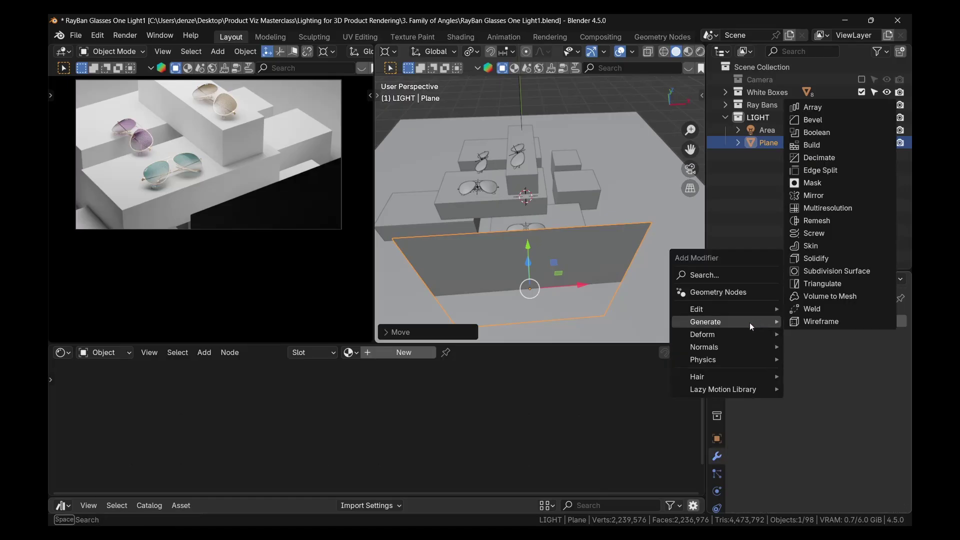
pyautogui.click(815, 258)
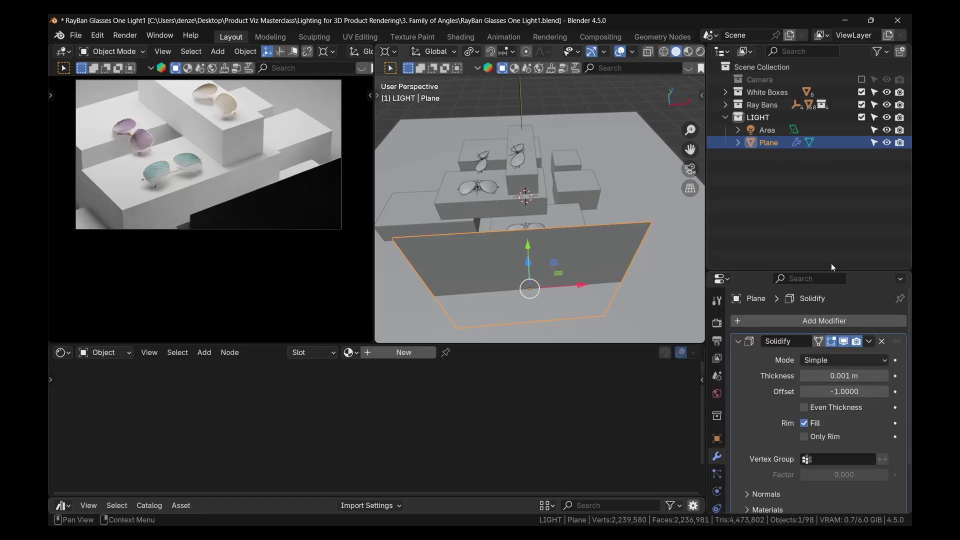
pyautogui.click(812, 410)
pyautogui.moveTo(831, 375); pyautogui.dragTo(848, 375)
pyautogui.click(869, 341)
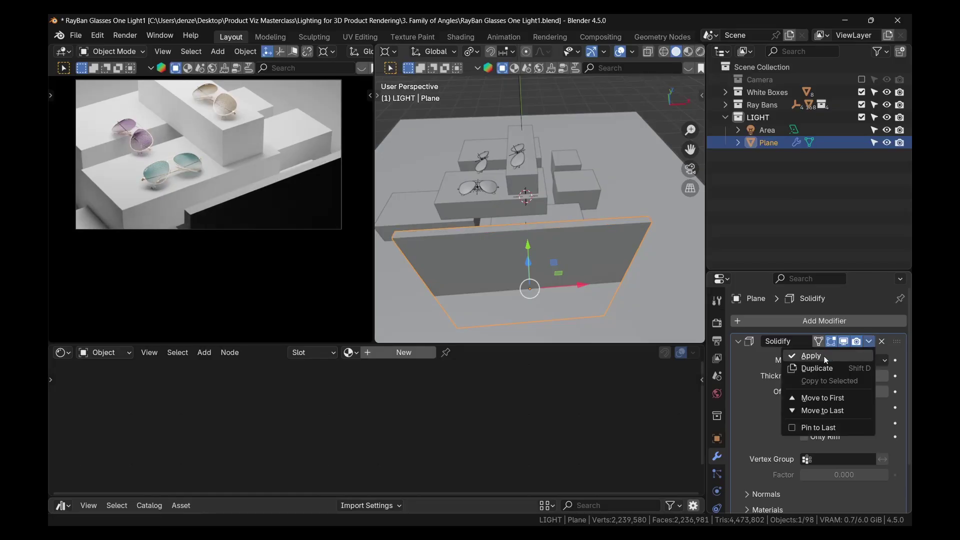
pyautogui.click(825, 356)
pyautogui.press('KP_7')
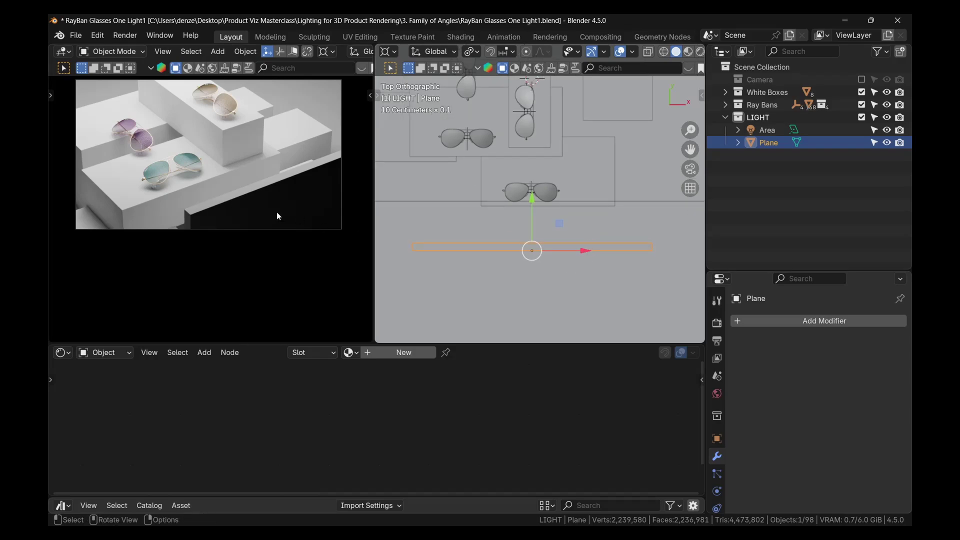
# Turn off the plane's Camera ray visibility and nudge it nearer the boxes.
pyautogui.click(717, 438)
pyautogui.scroll(-15, 787, 398)
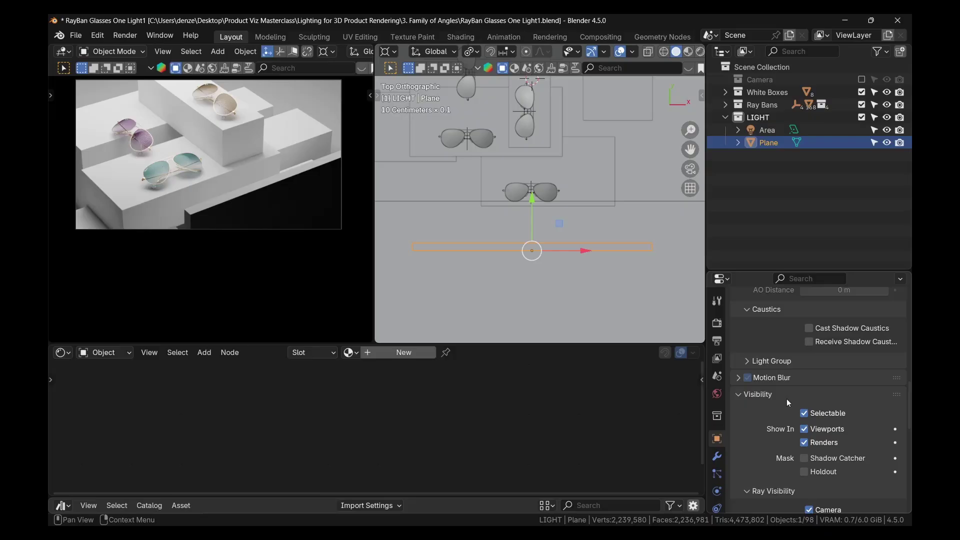
pyautogui.scroll(-3, 787, 398)
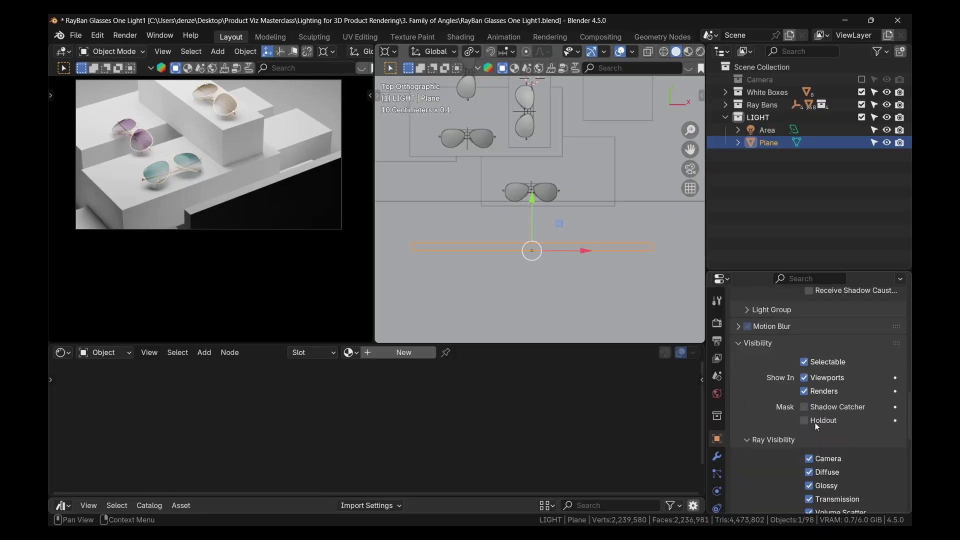
pyautogui.click(809, 459)
pyautogui.press('g')
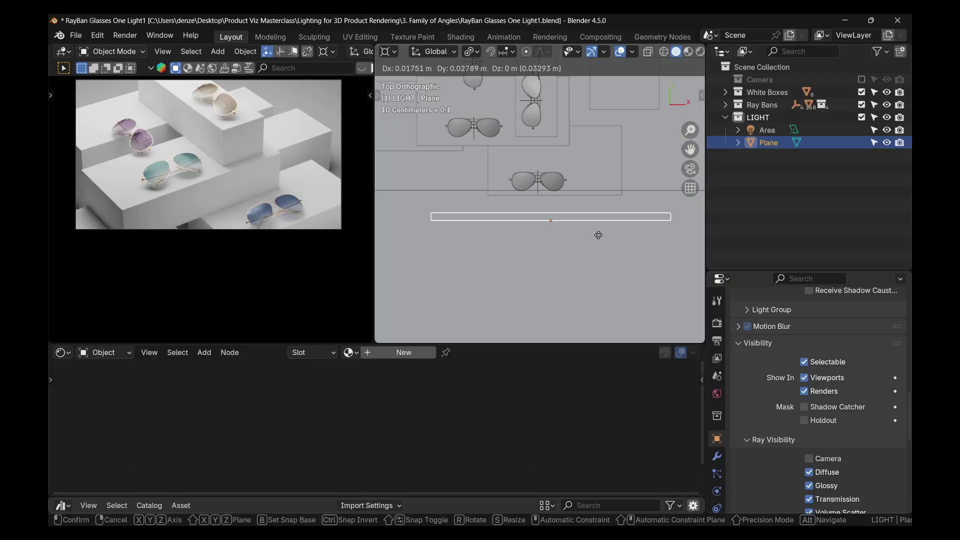
pyautogui.click(599, 235)
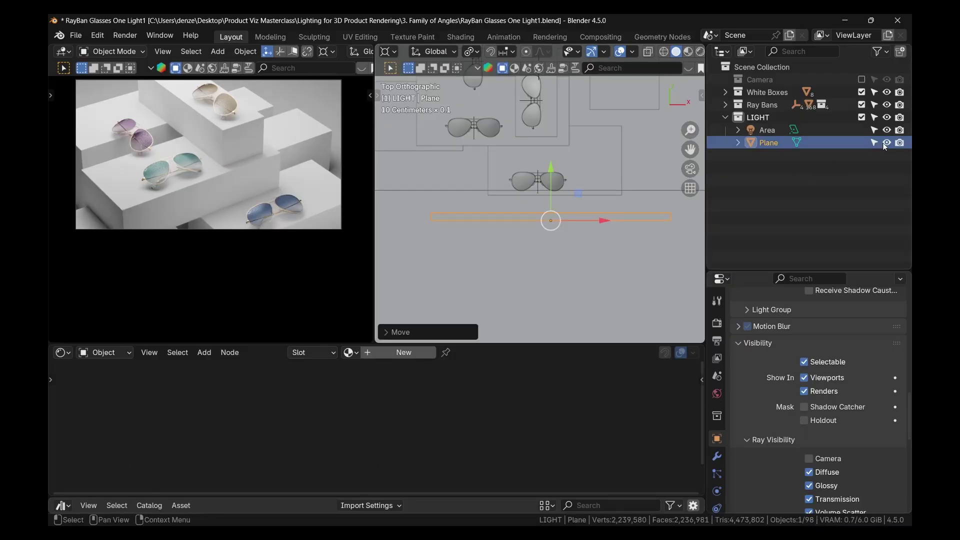
# Rename the plane object to 'Bounce' in the Outliner.
pyautogui.doubleClick(769, 143)
pyautogui.write('Bounce')
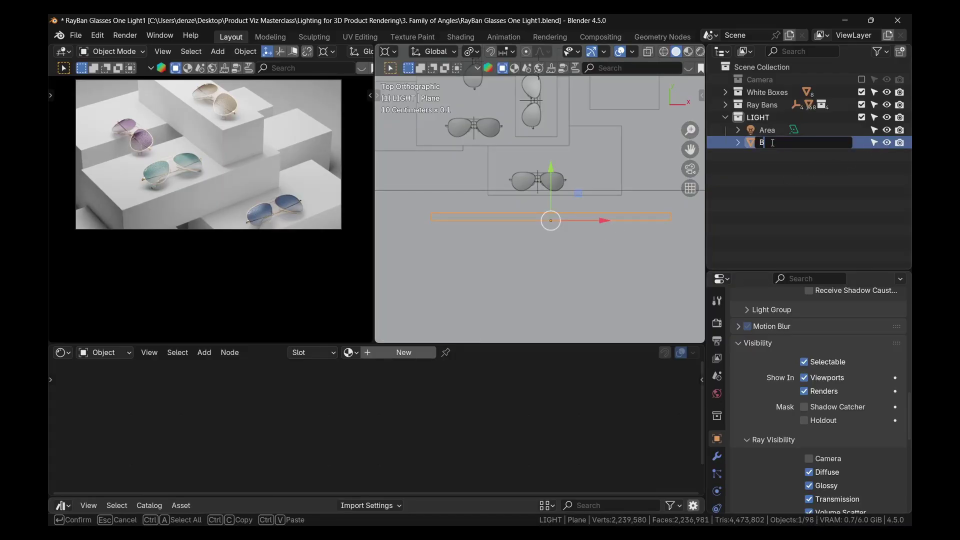
pyautogui.press('Return')
# Hide and re-show the Bounce plane to compare its effect on the render.
pyautogui.click(886, 142)
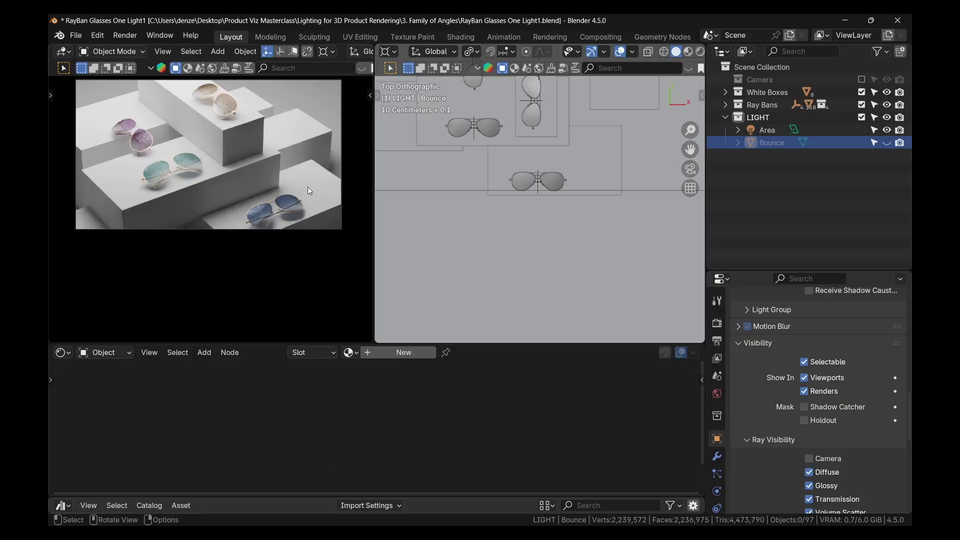
pyautogui.click(887, 143)
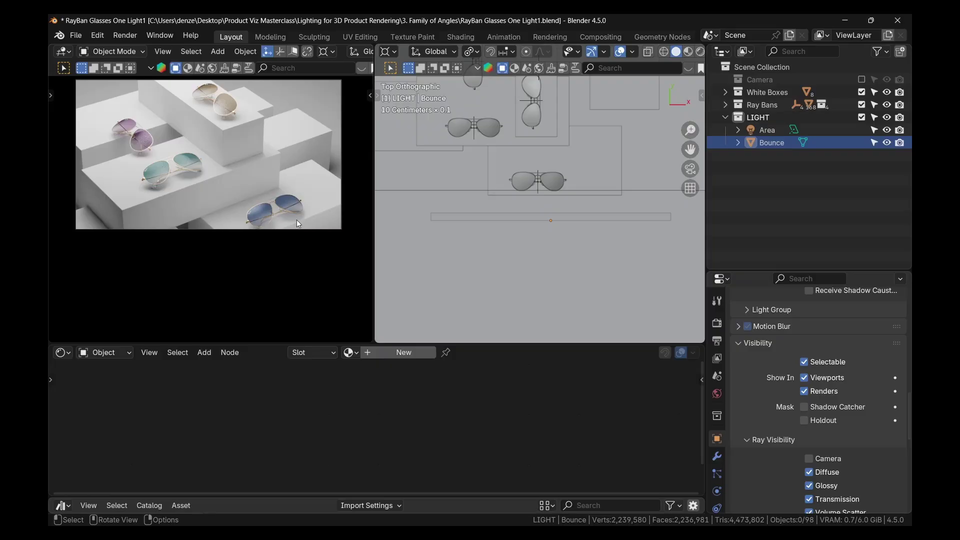
pyautogui.scroll(3, 289, 225)
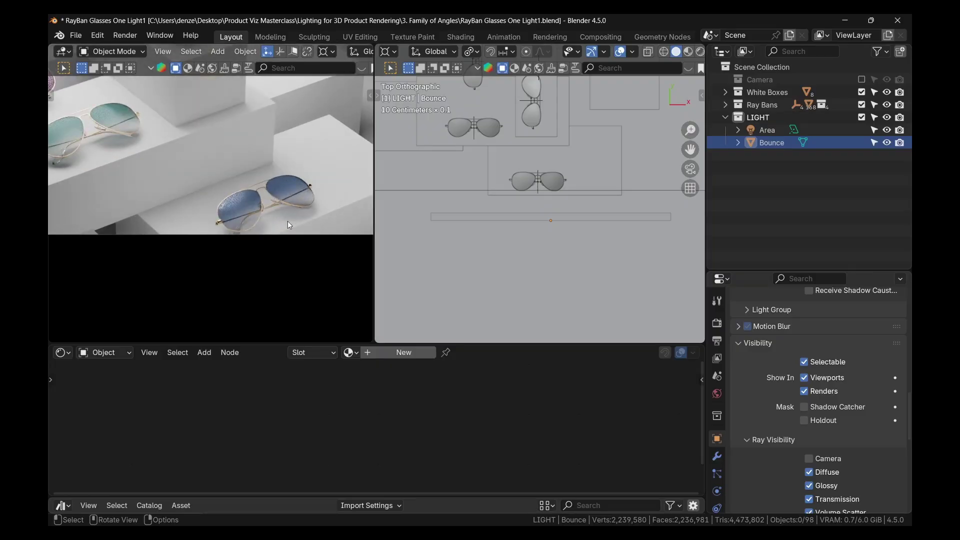
pyautogui.scroll(-2, 289, 225)
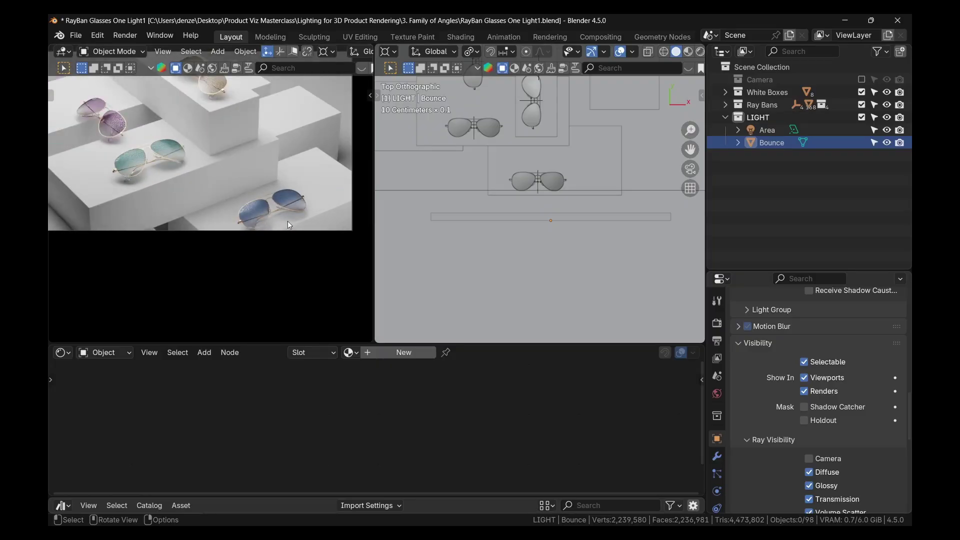
pyautogui.scroll(-2, 288, 225)
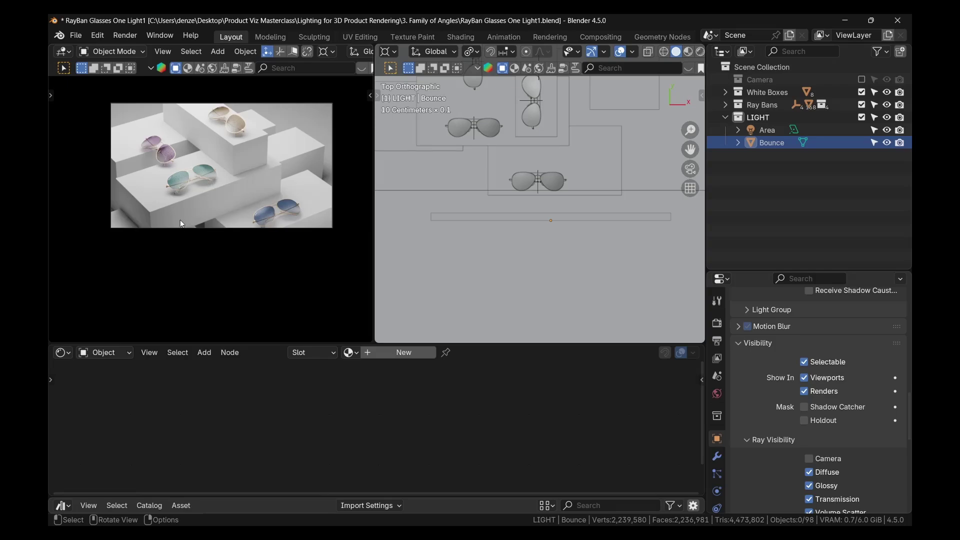
pyautogui.scroll(2, 180, 220)
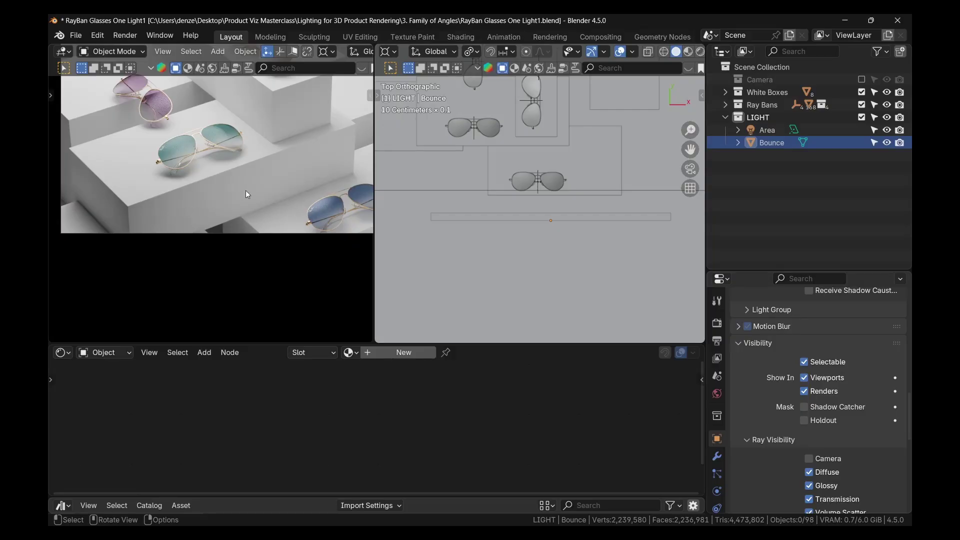
# Slide the Bounce plane right along X and tilt it about 12° beside the glasses.
pyautogui.click(572, 219)
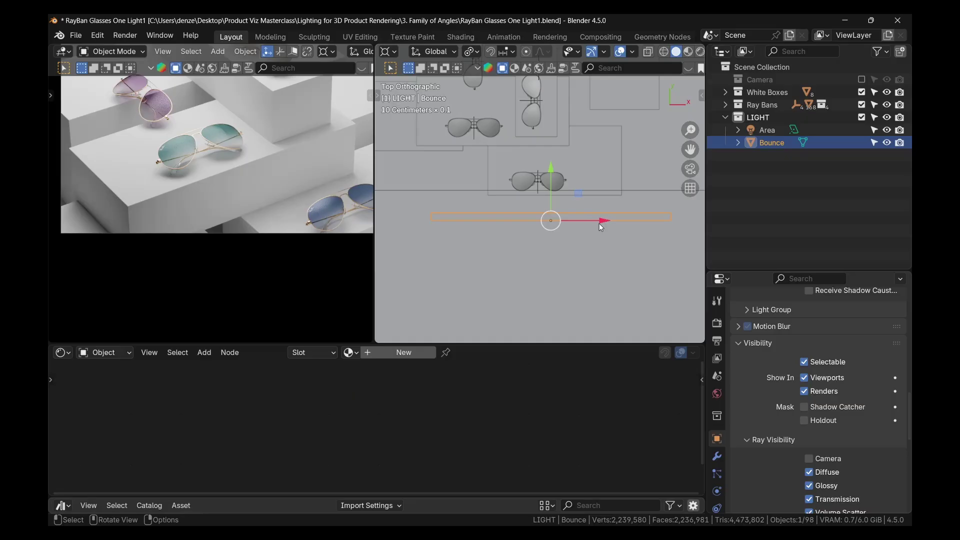
pyautogui.moveTo(583, 225); pyautogui.dragTo(611, 225)
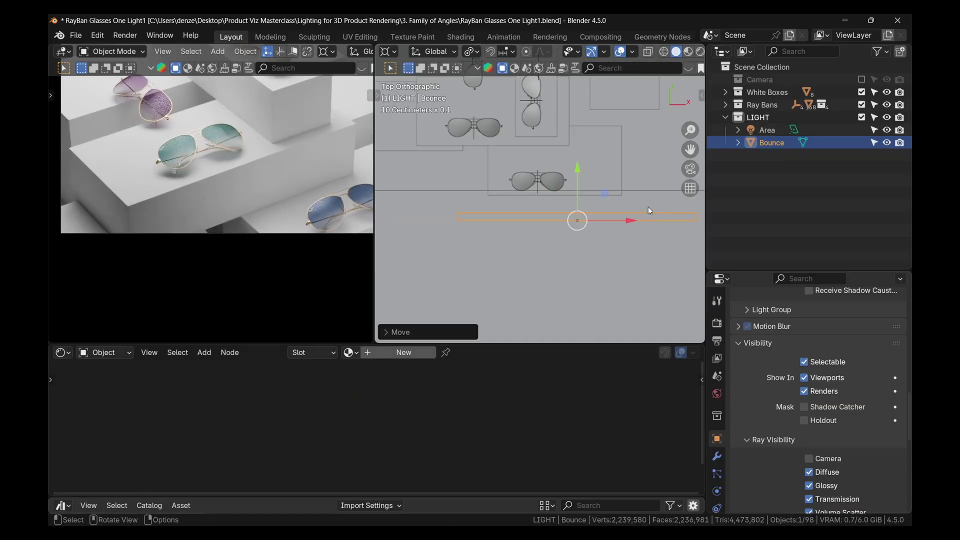
pyautogui.press('r')
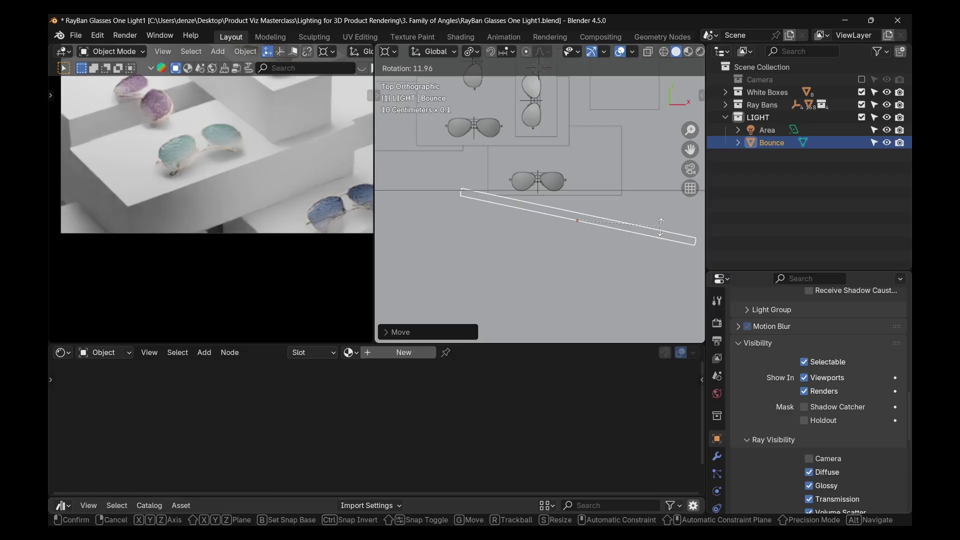
pyautogui.click(655, 227)
pyautogui.scroll(-2, 229, 190)
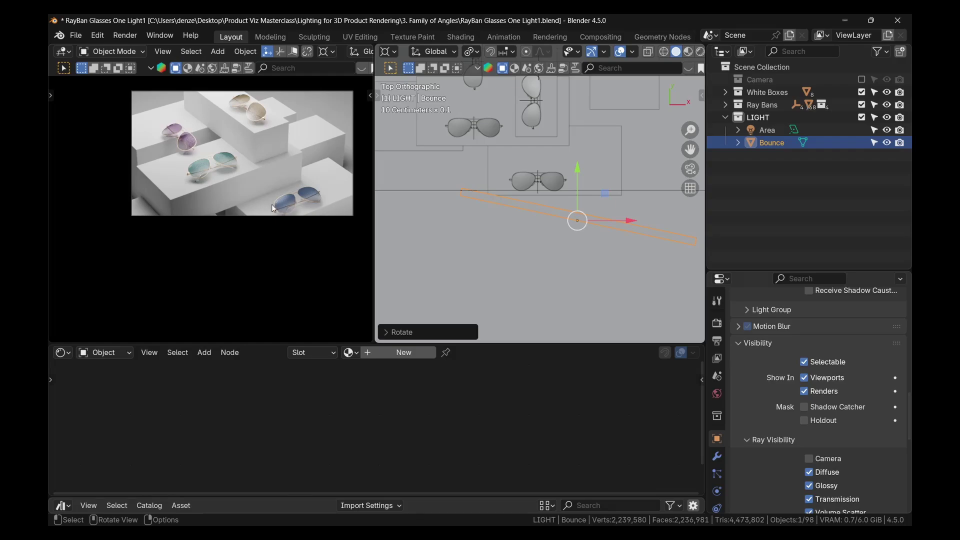
pyautogui.scroll(2, 271, 204)
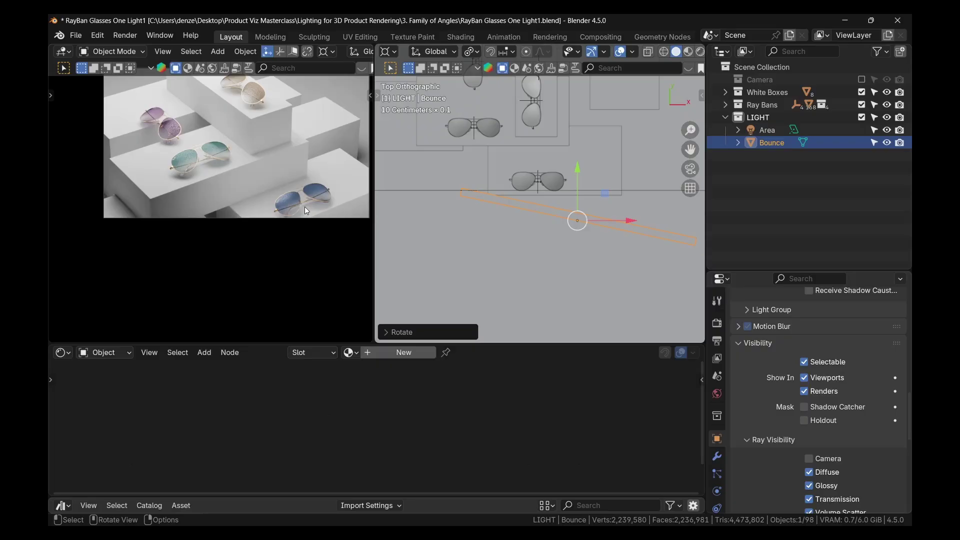
pyautogui.scroll(2, 305, 207)
pyautogui.scroll(-2, 292, 210)
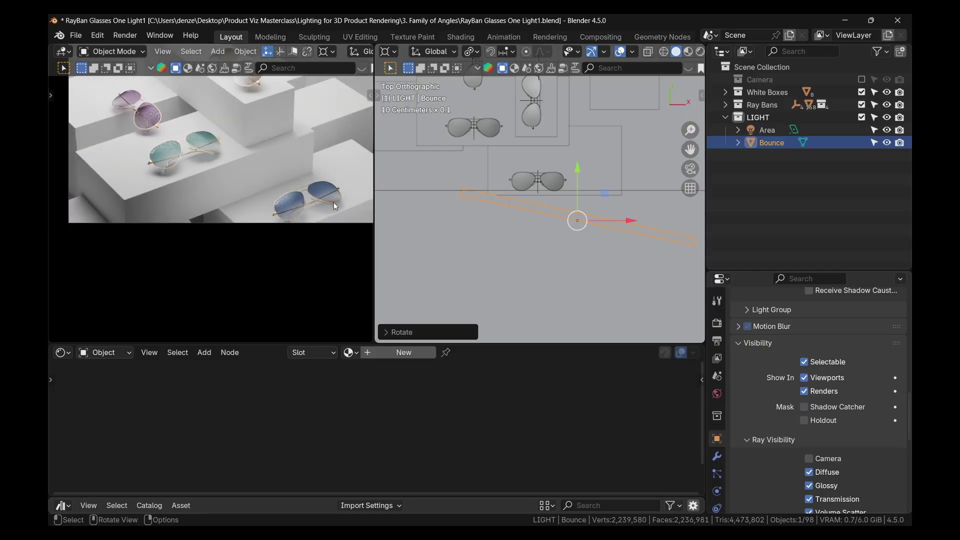
pyautogui.scroll(-2, 307, 200)
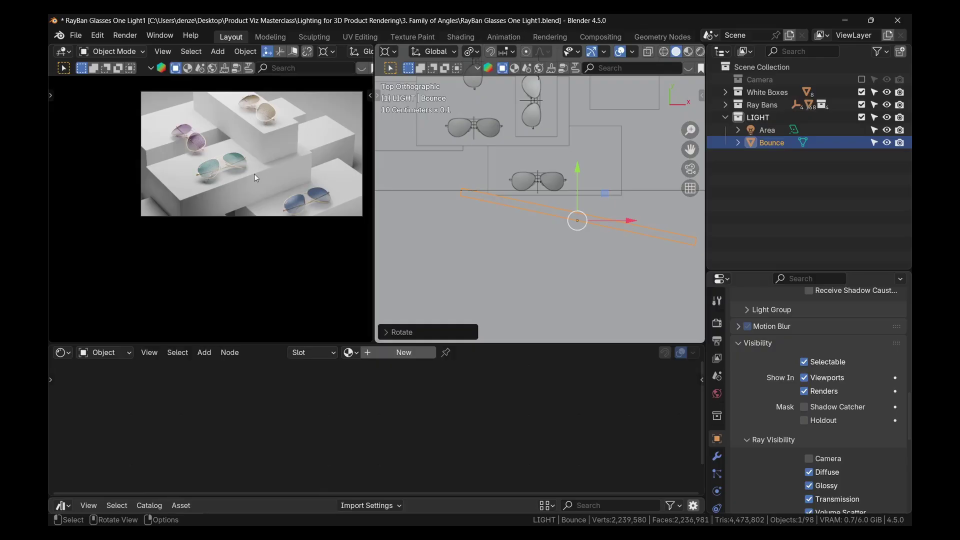
# Duplicate Bounce into Bounce.001, rotate it near-vertical and place it left of the boxes.
pyautogui.keyDown('shift'); pyautogui.moveTo(254, 173); pyautogui.dragTo(245, 181, button='middle'); pyautogui.keyUp('shift')
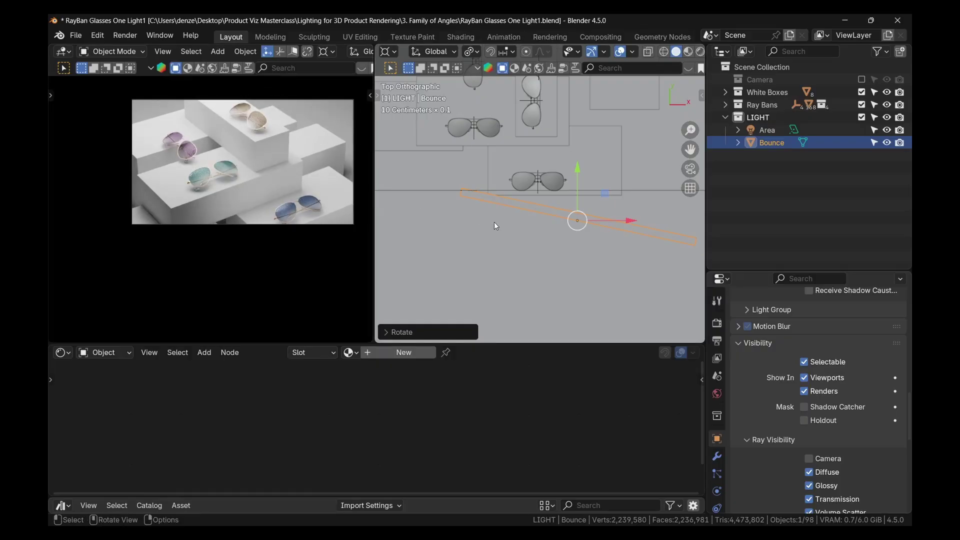
pyautogui.scroll(-3, 554, 225)
pyautogui.hotkey('shift', 'd')
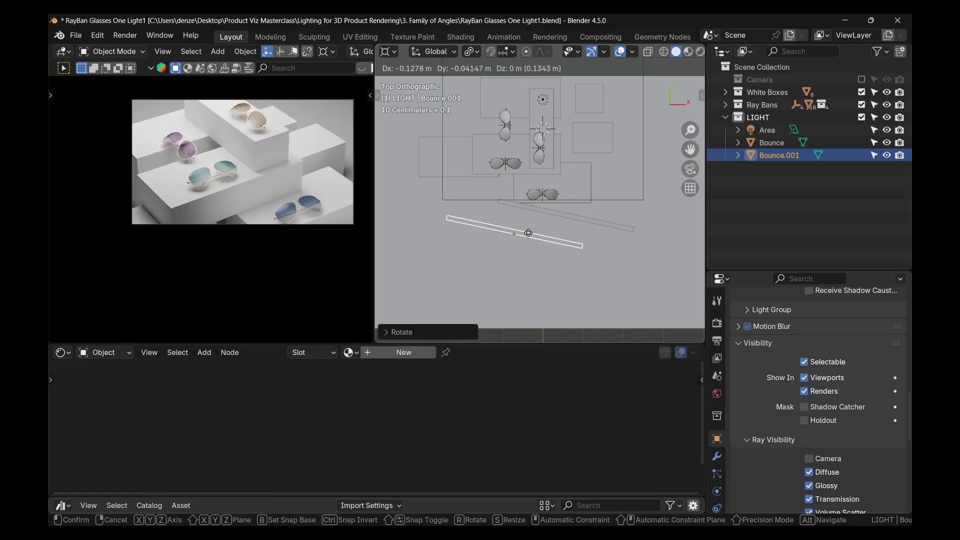
pyautogui.press('r')
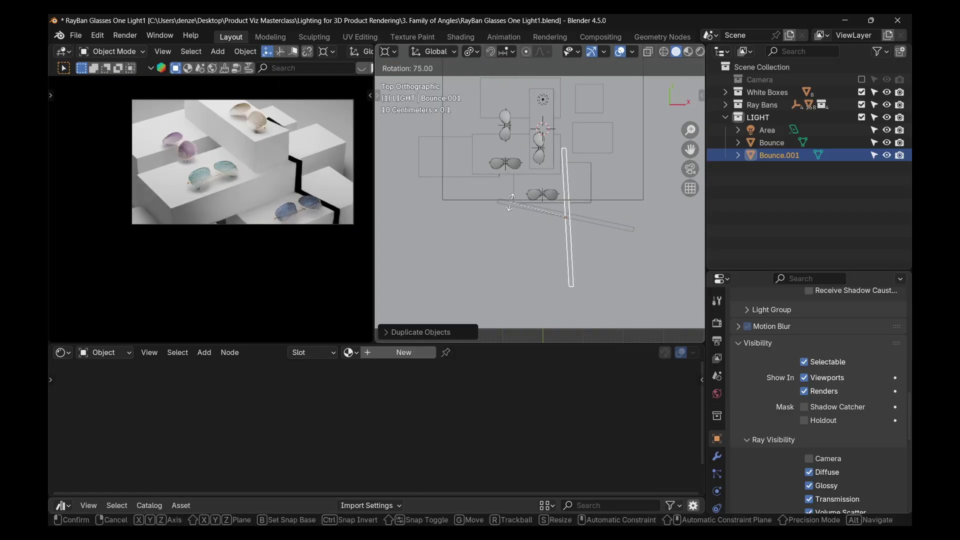
pyautogui.click(510, 201)
pyautogui.press('g')
pyautogui.scroll(-3, 621, 209)
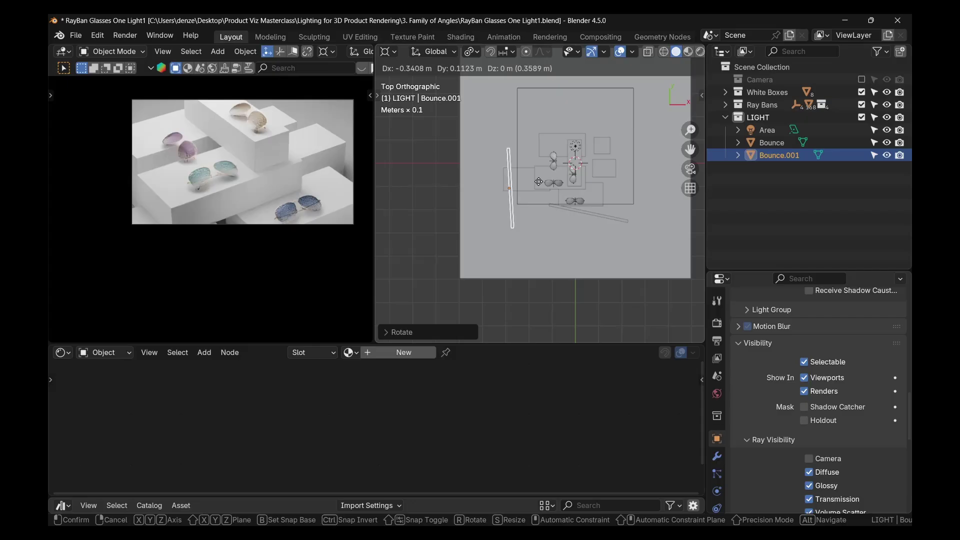
pyautogui.click(539, 186)
pyautogui.press('r')
pyautogui.click(537, 184)
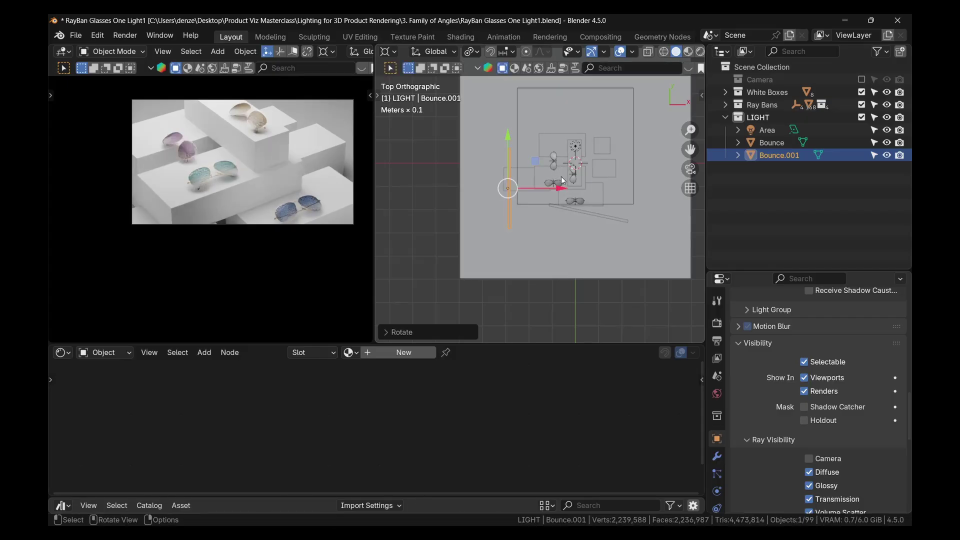
pyautogui.press('g')
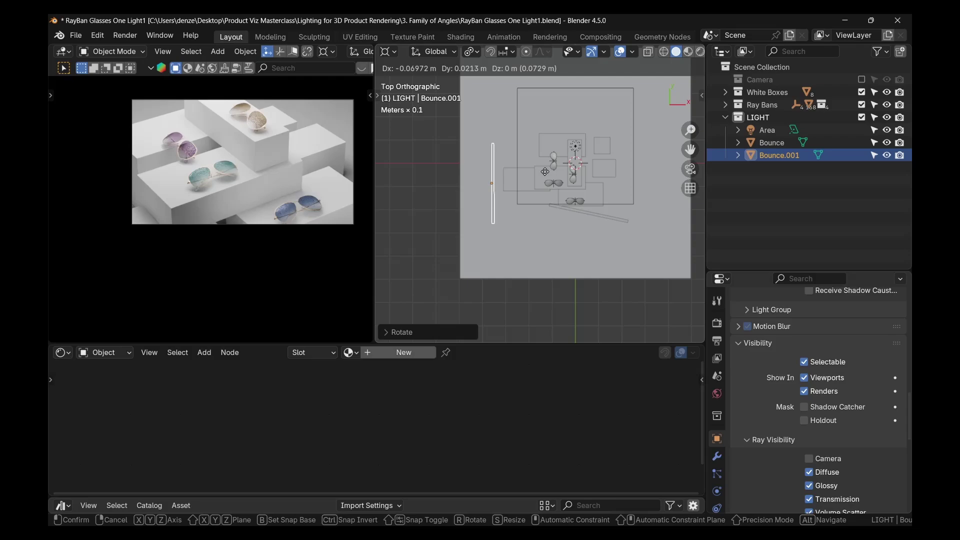
pyautogui.click(545, 172)
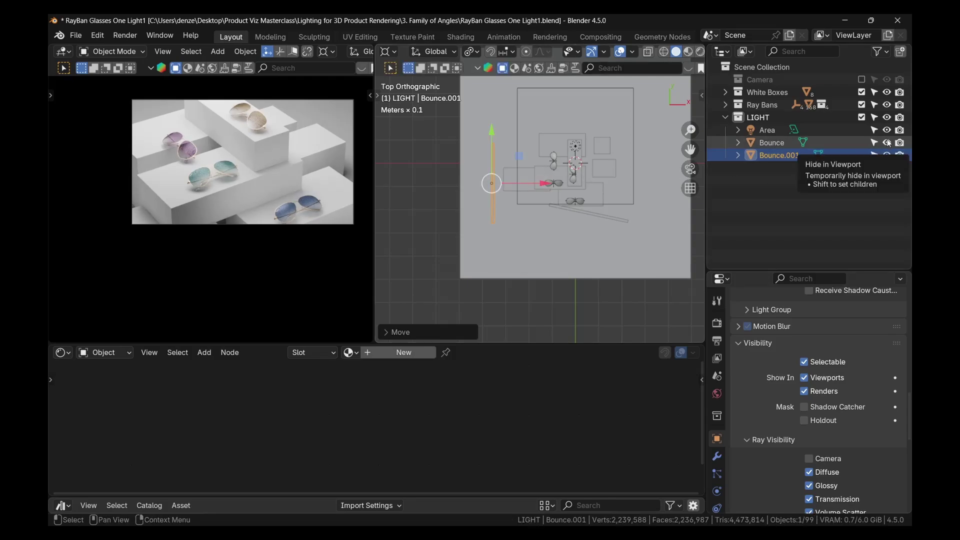
# Hide Bounce.001 in the viewport while keeping the original Bounce visible.
pyautogui.moveTo(887, 142); pyautogui.dragTo(886, 161)
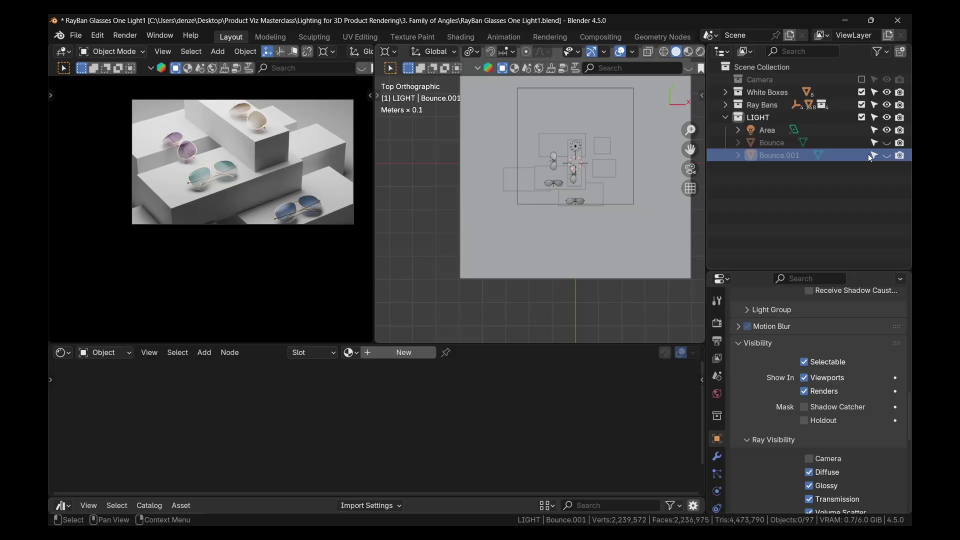
pyautogui.click(887, 143)
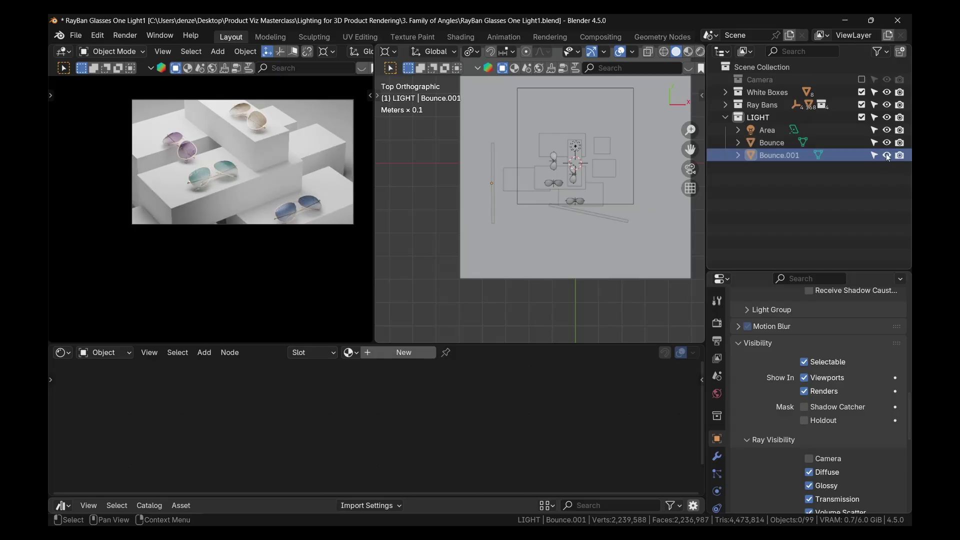
pyautogui.scroll(1, 253, 211)
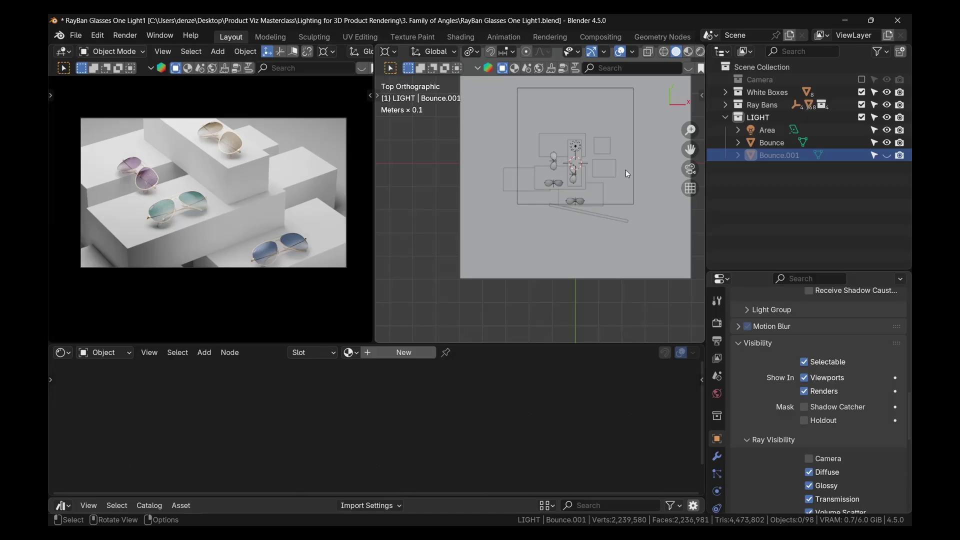
# Select the floor to show its #A7A7A7 Diffuse BSDF material and orbit to a perspective view.
pyautogui.click(650, 116)
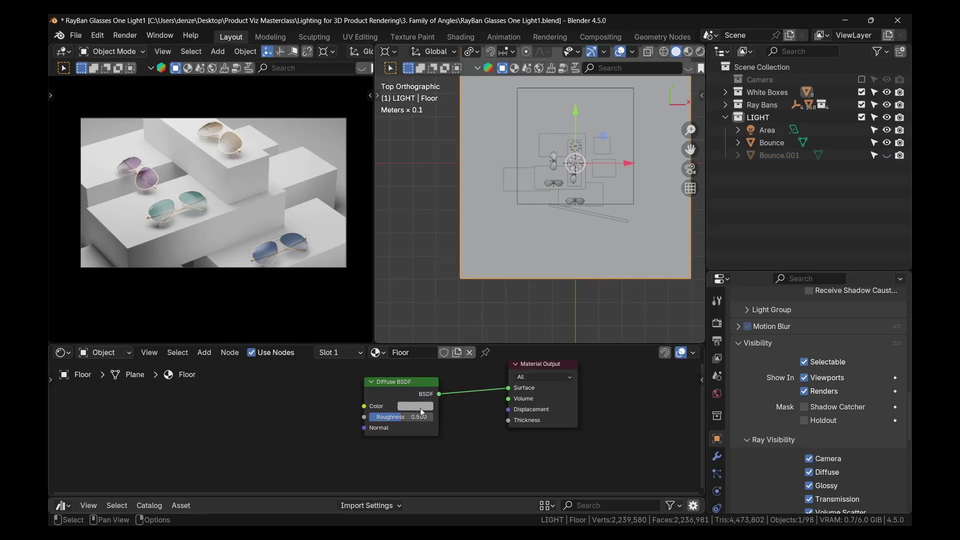
pyautogui.moveTo(415, 410)
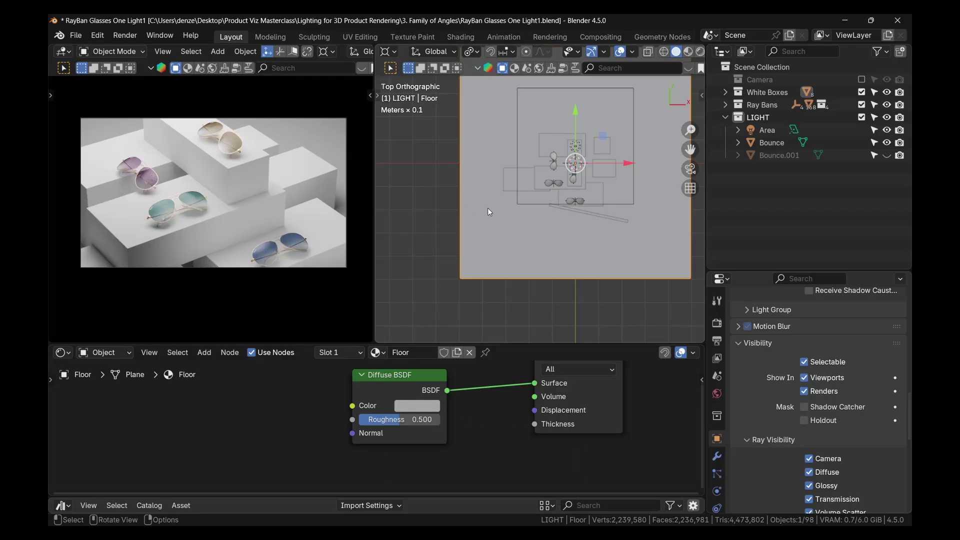
pyautogui.moveTo(508, 203); pyautogui.dragTo(563, 158, button='middle')
# Try raising the Area light, cancel to keep its original height, then select the floor.
pyautogui.click(554, 156)
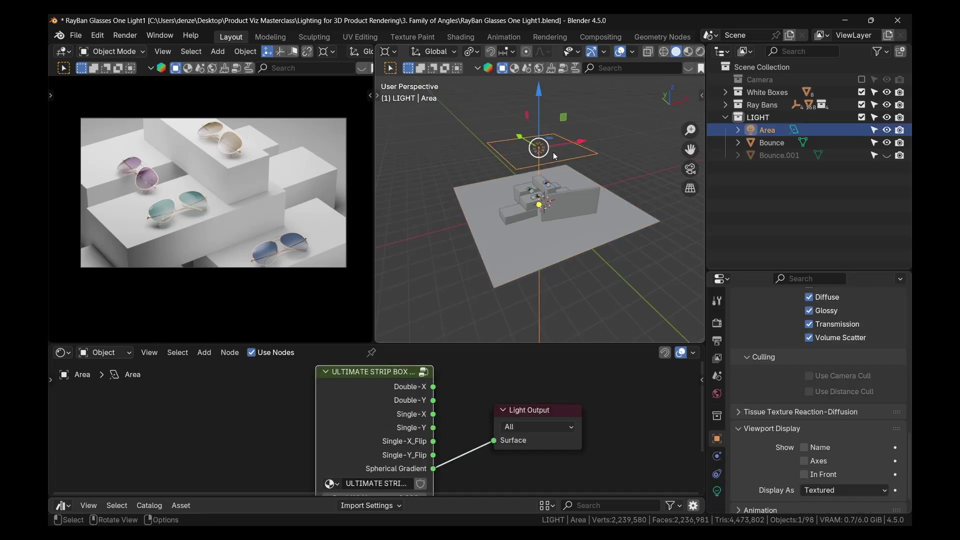
pyautogui.moveTo(554, 156); pyautogui.dragTo(554, 120)
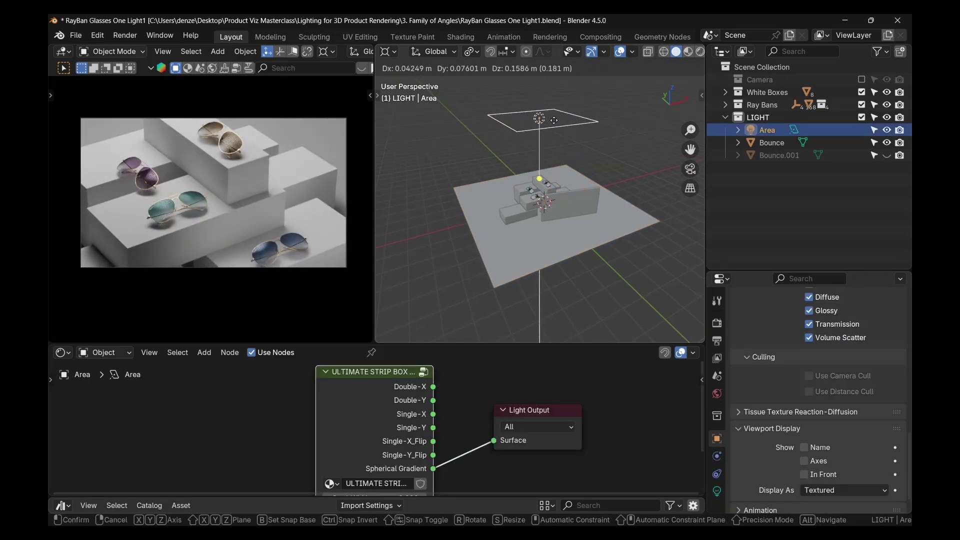
pyautogui.rightClick(554, 120)
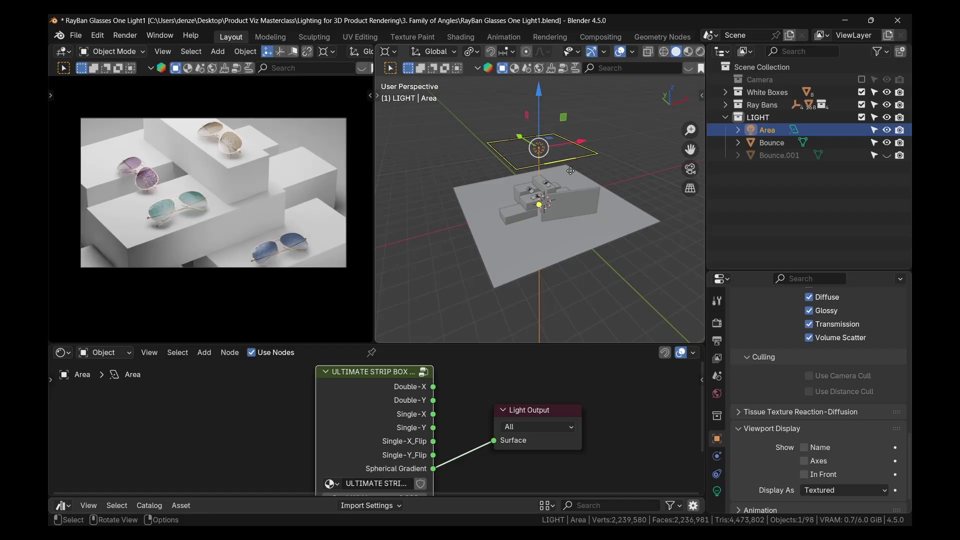
pyautogui.click(629, 219)
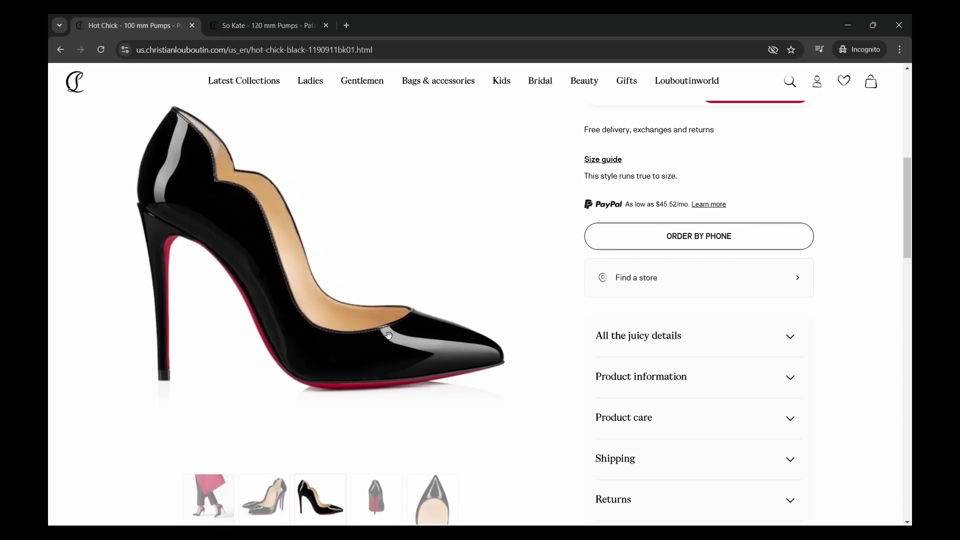
# View the black pump's back, toe and side thumbnails on the product page.
pyautogui.click(375, 496)
pyautogui.click(437, 509)
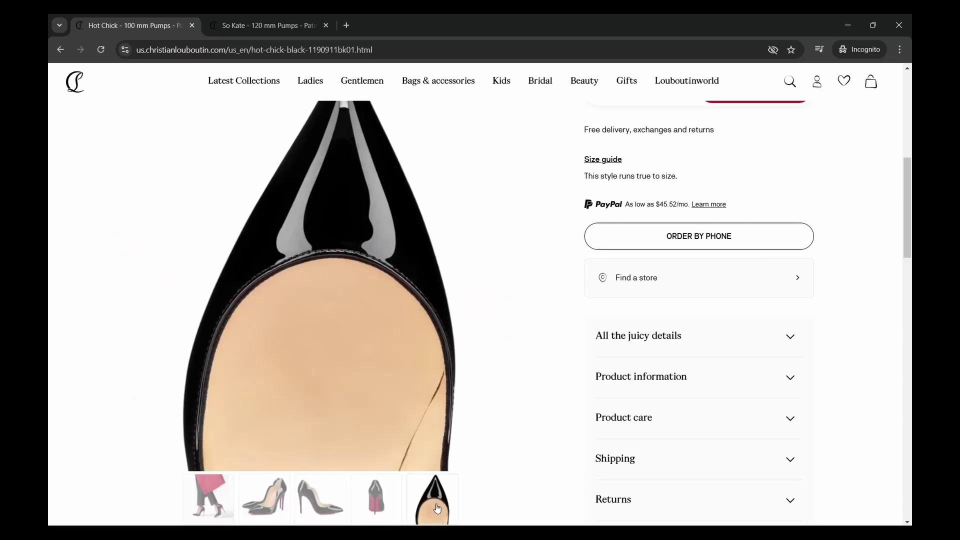
pyautogui.click(264, 497)
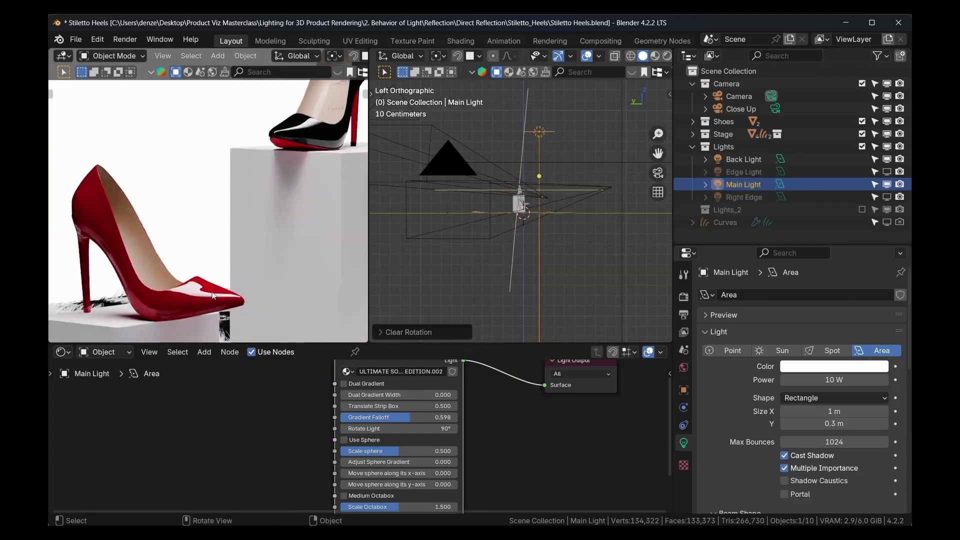
# Move the Main Light along its Z axis to a new position.
pyautogui.press('g')
pyautogui.press('z')
pyautogui.press('z')
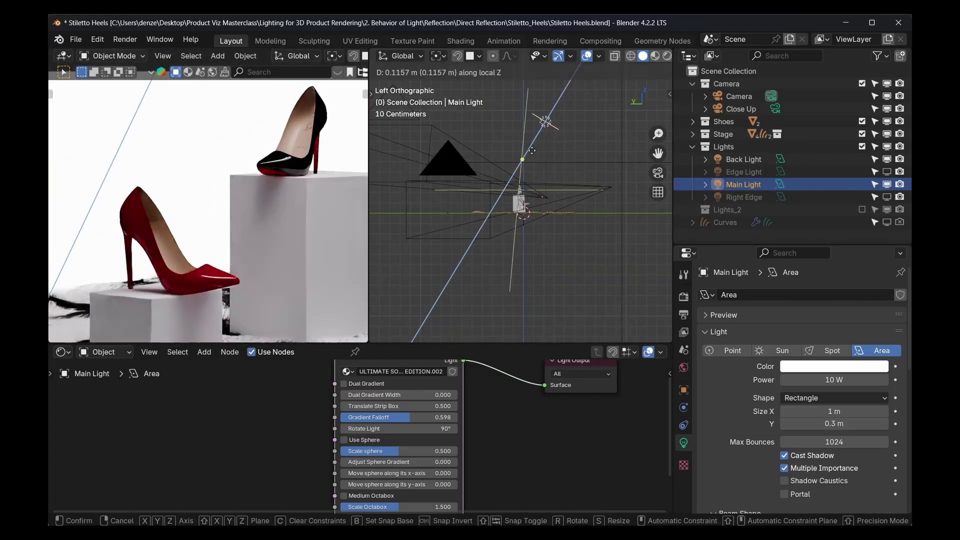
pyautogui.click(532, 150)
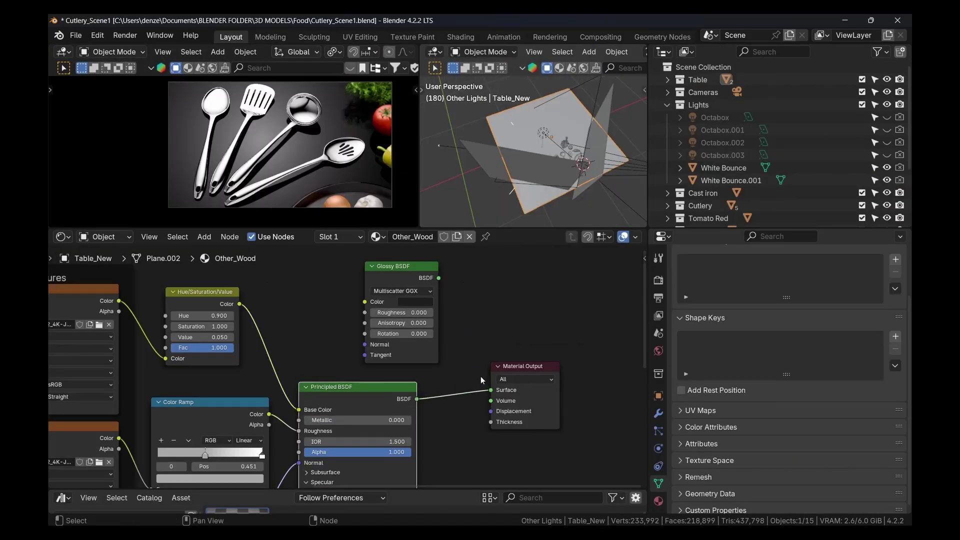